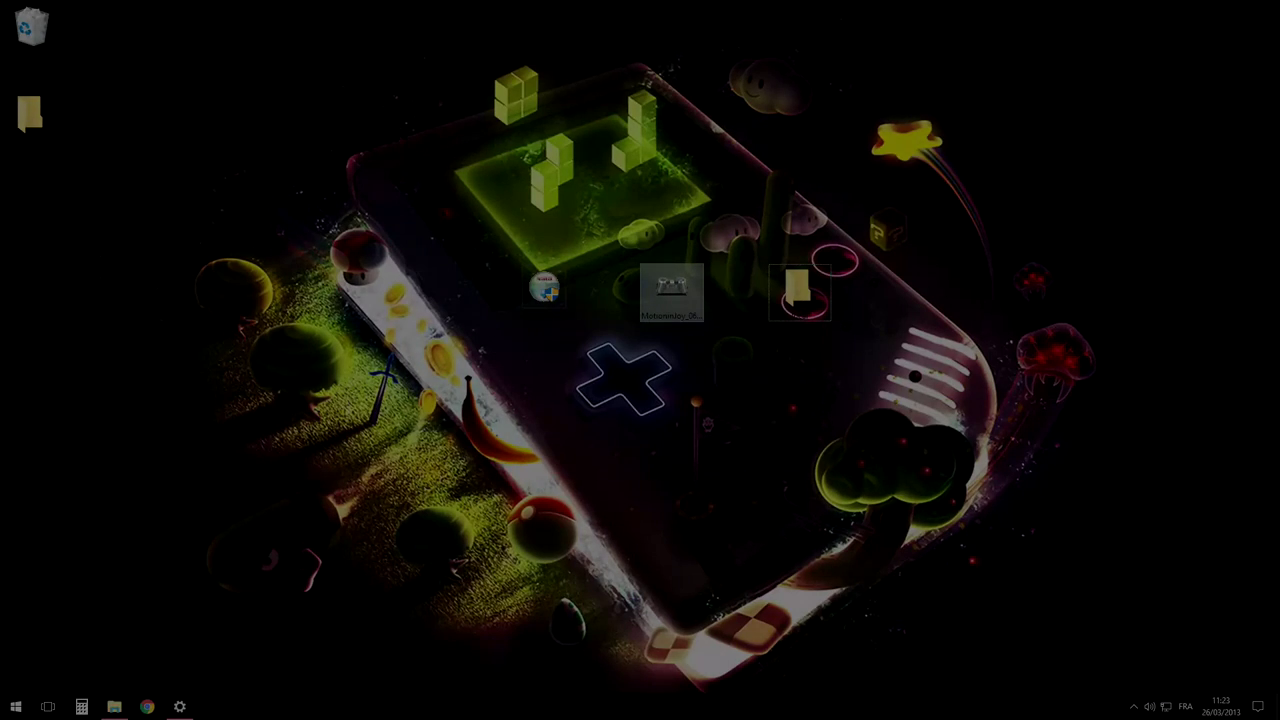
- Run the MotioninJoy_060005_amd64_signed installer from the desktop as administrator and allow it to make changes
left_click(671, 292)
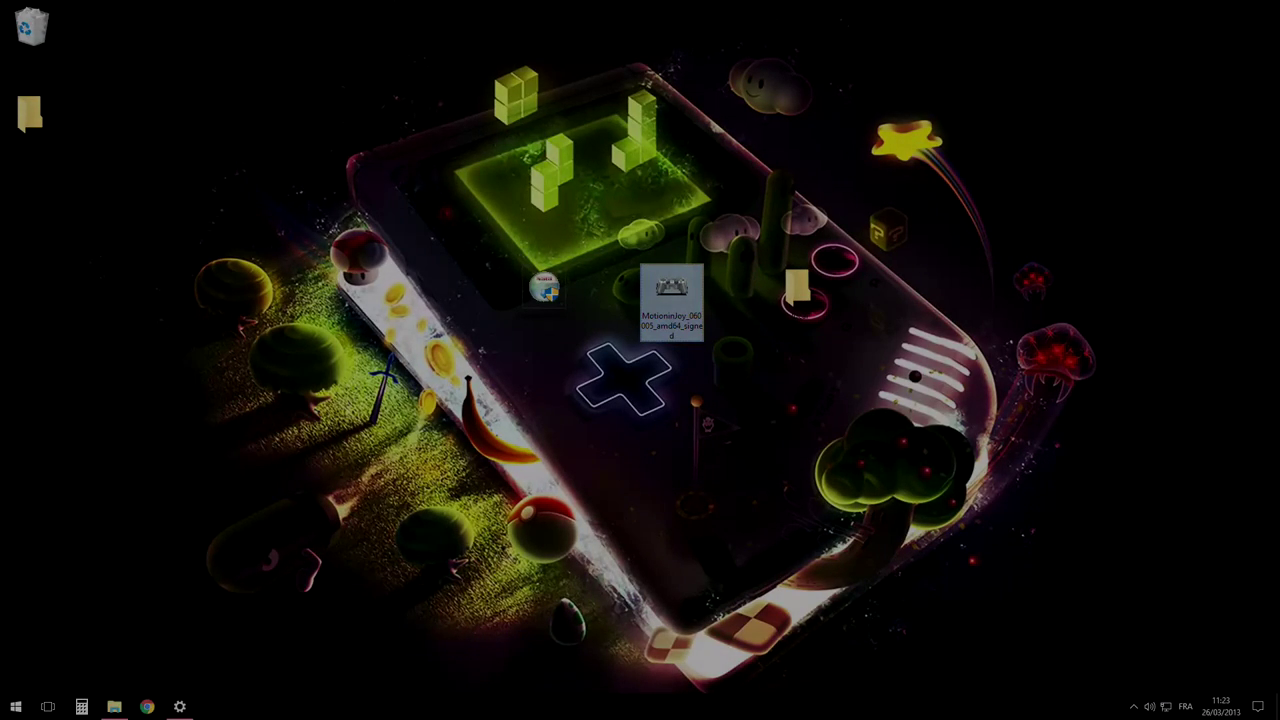
right_click(683, 302)
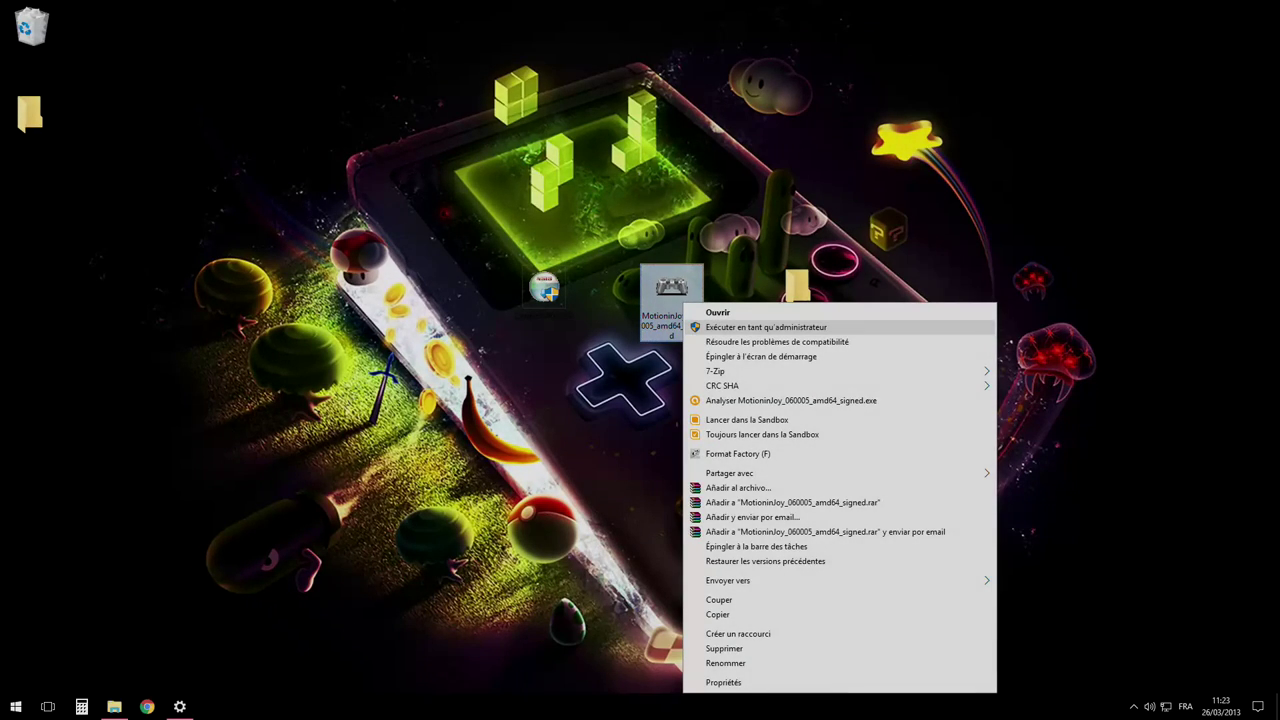
left_click(766, 327)
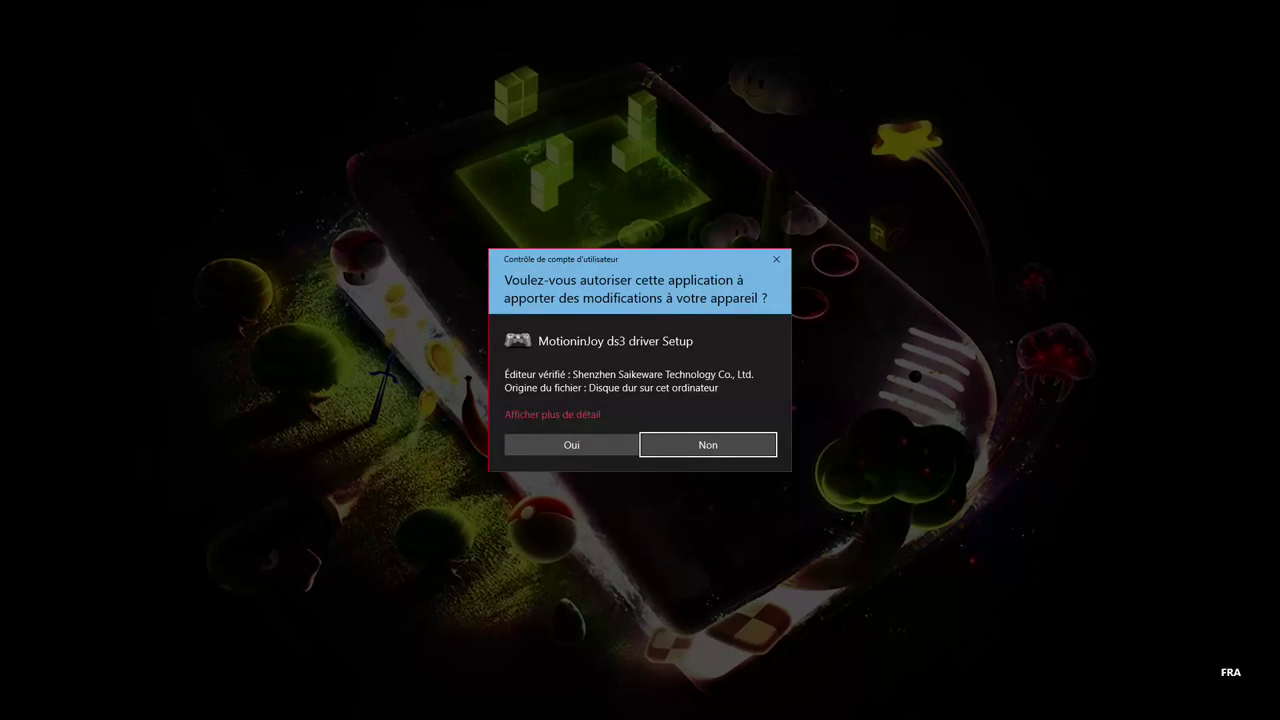
left_click(571, 444)
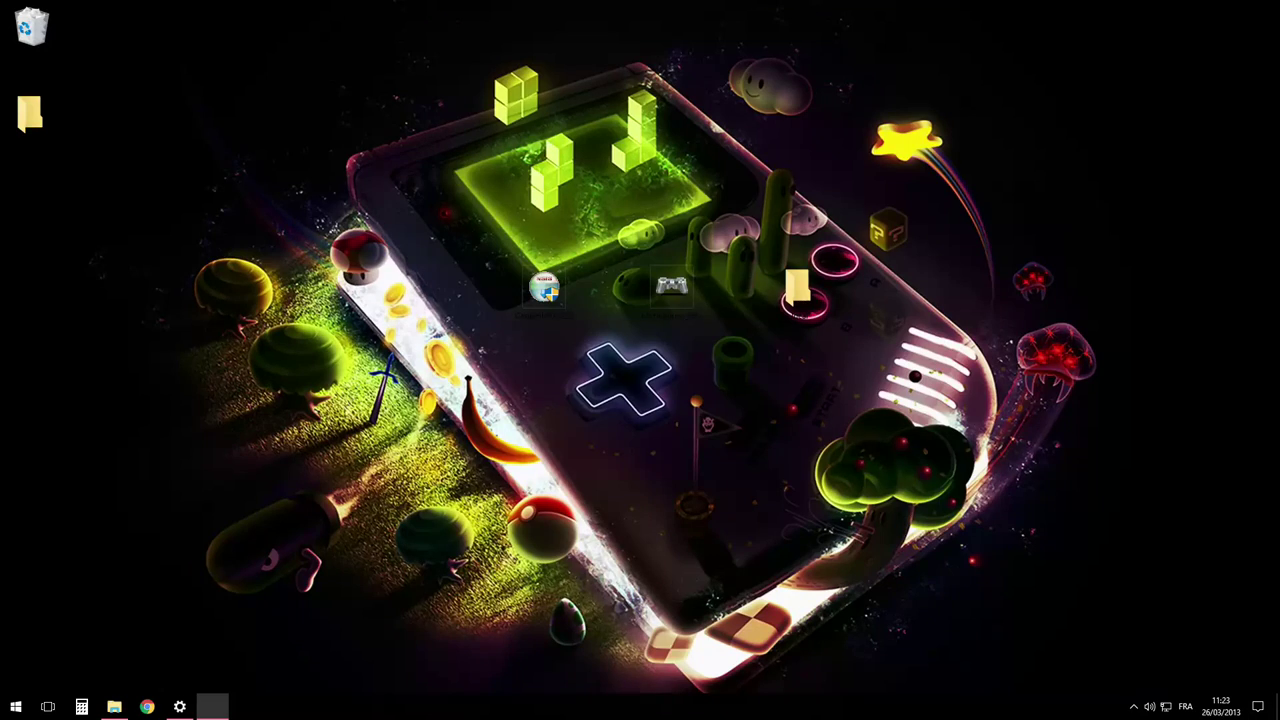
- Install the MotioninJoy ds3 driver with the default folder and shortcut options, finish the setup and close the MotioninJoy web page
key("Return")
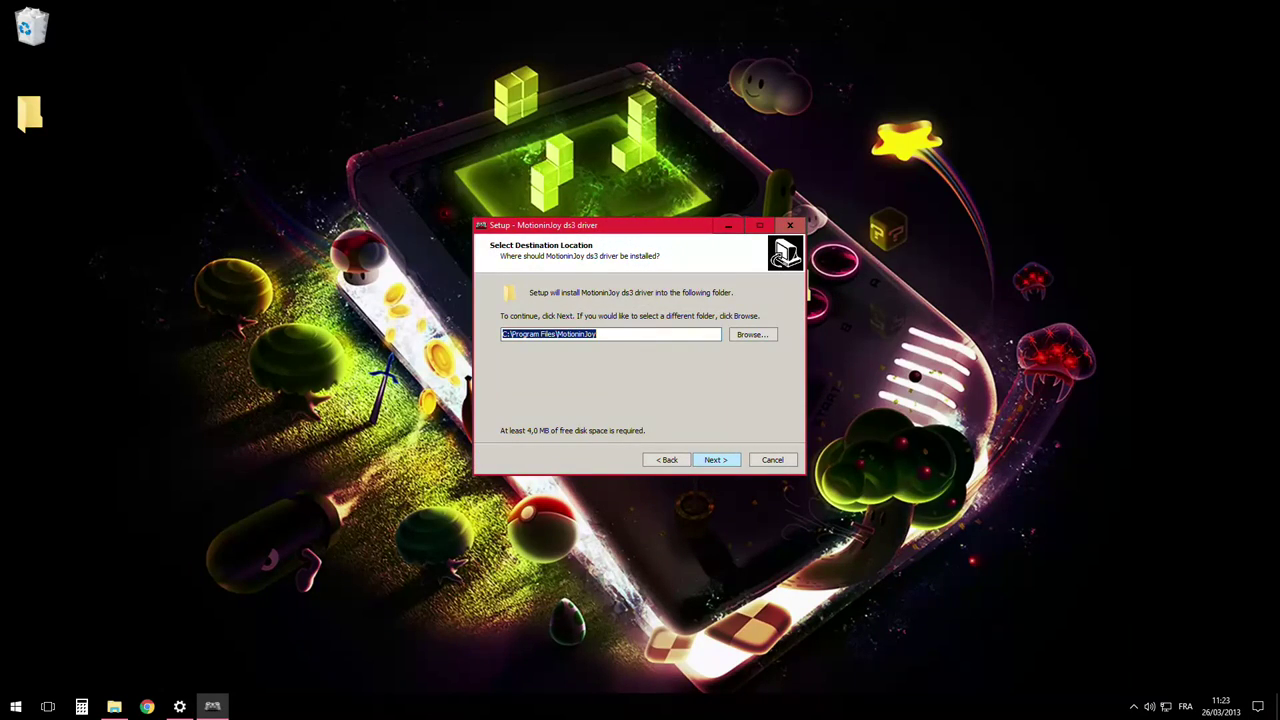
key("Return")
key("Return")
key("Return")
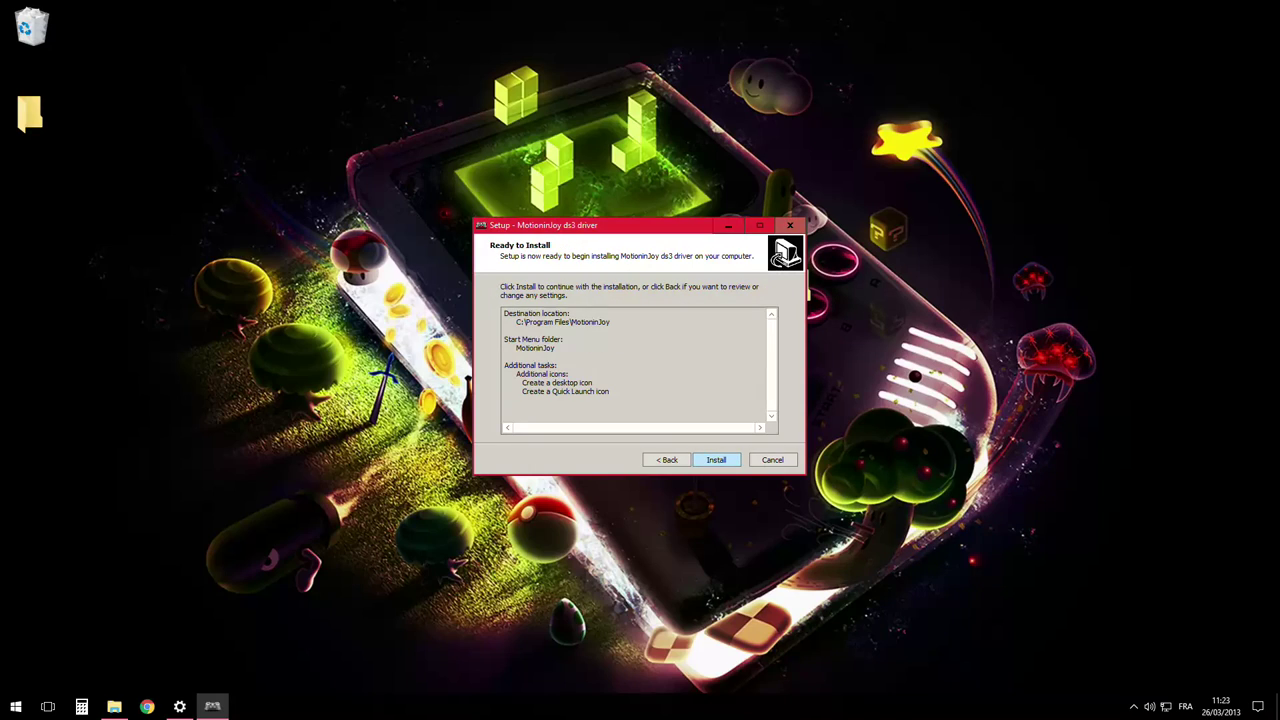
key("Return")
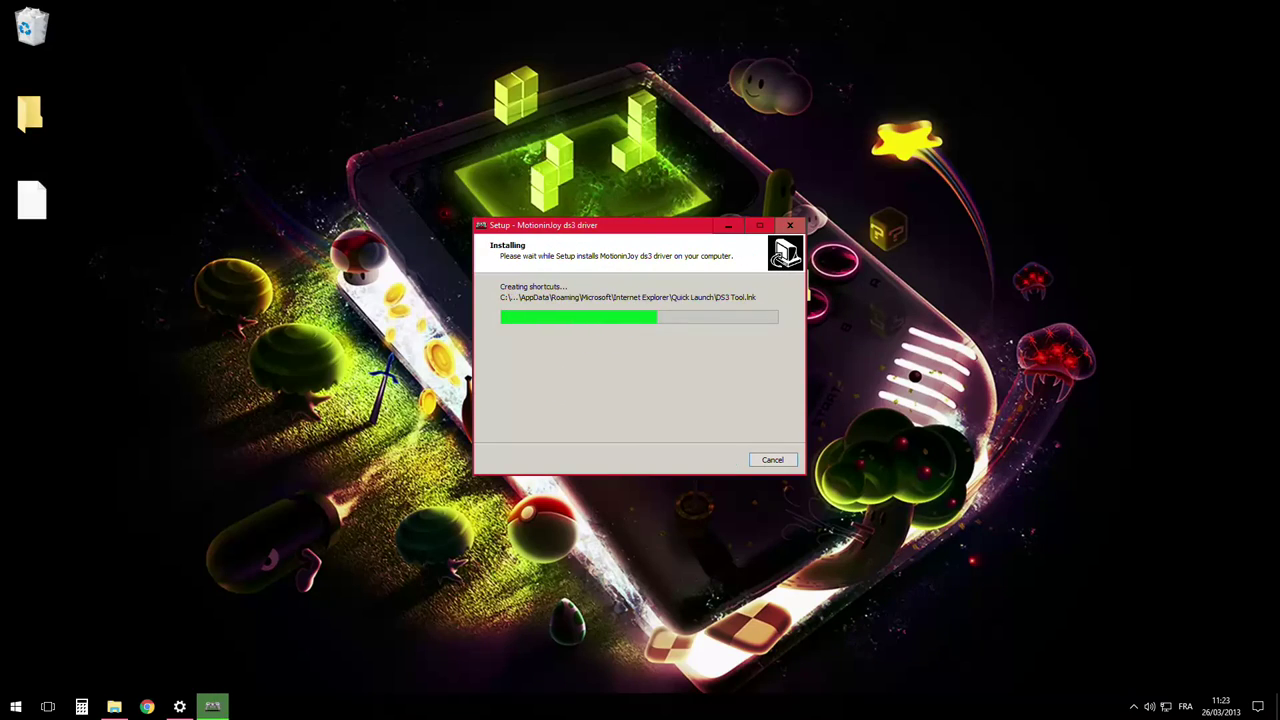
key("space")
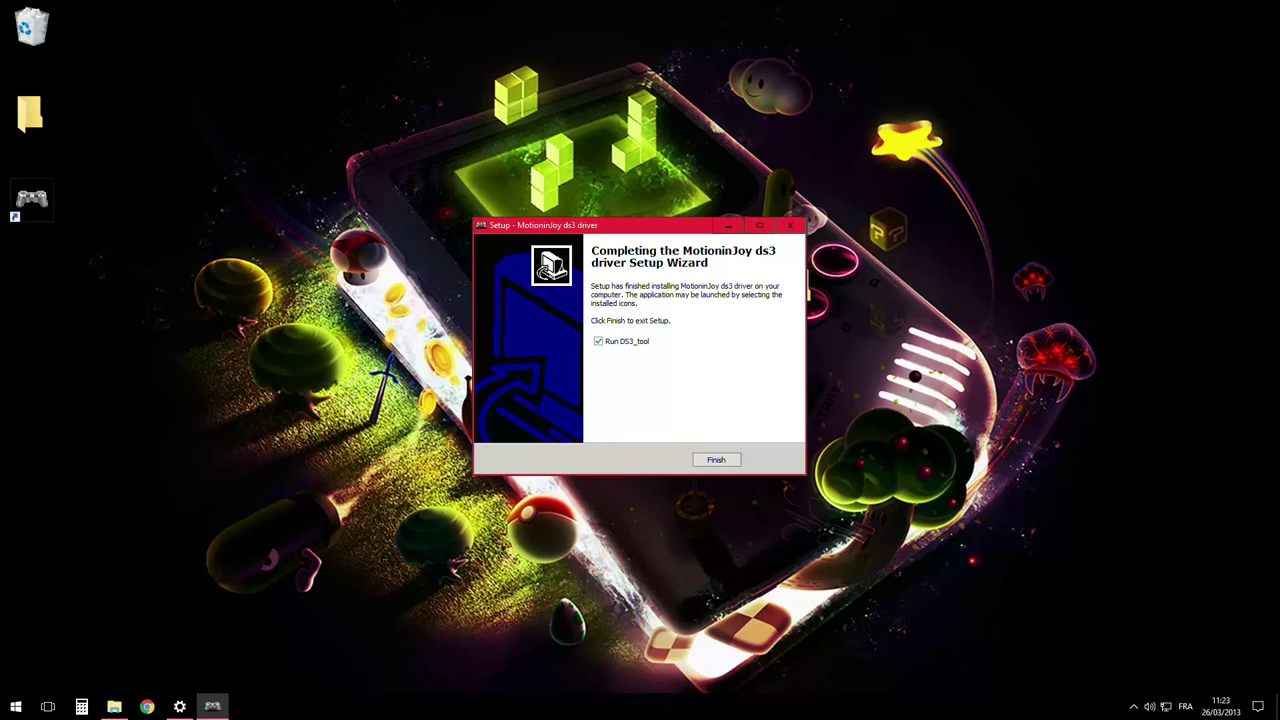
key("Return")
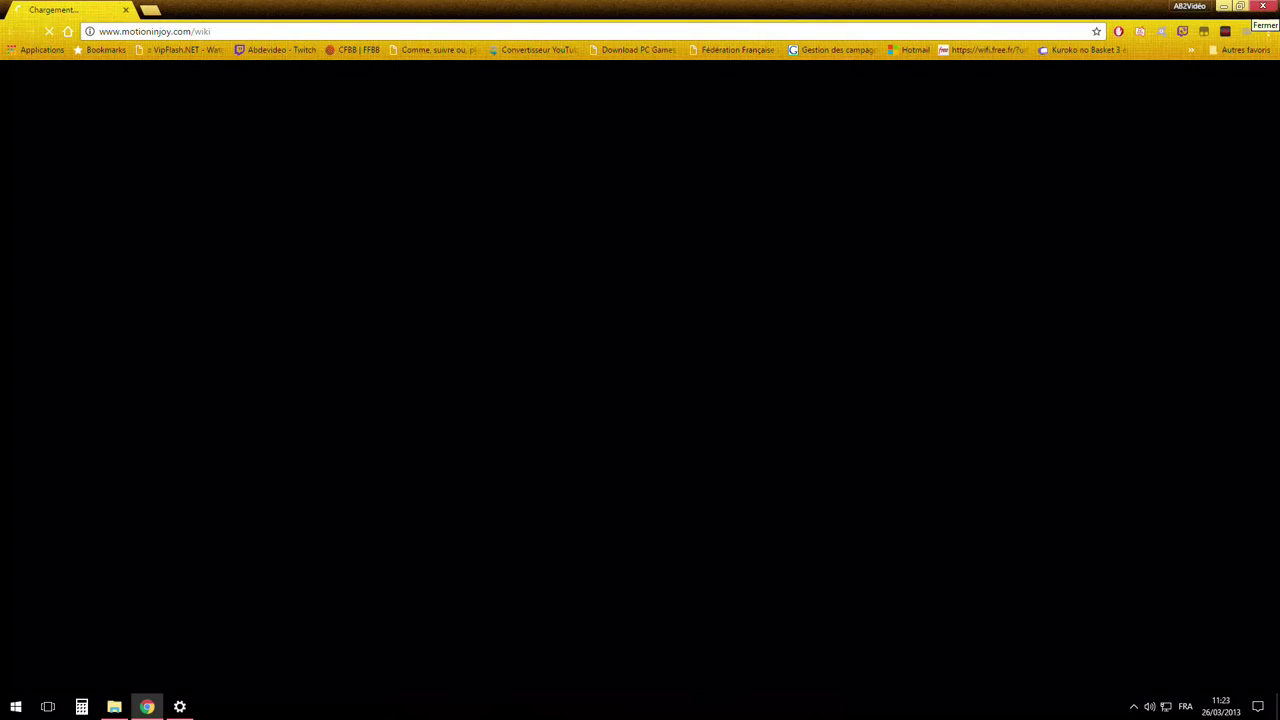
left_click(1263, 8)
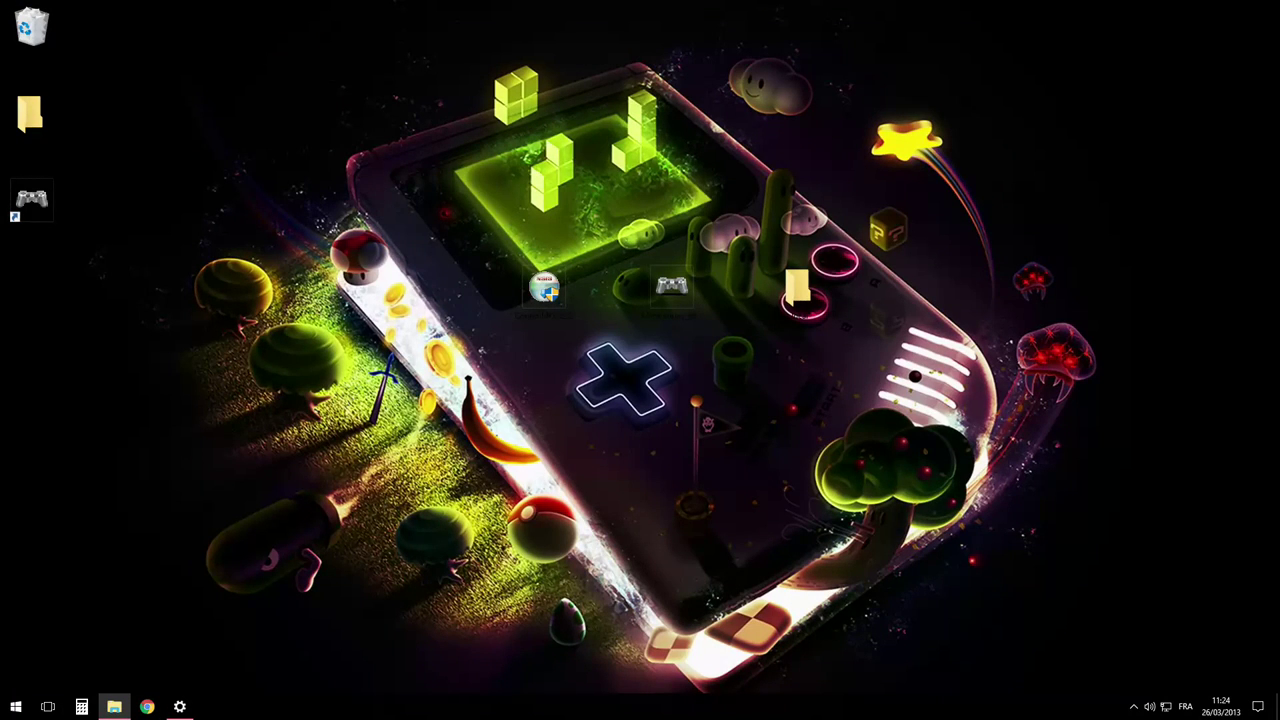
- Run the ControlMKv0232 installer with permission to make changes and install ControlMK 0.232 using the default folders
left_click_drag(450, 187, 940, 468)
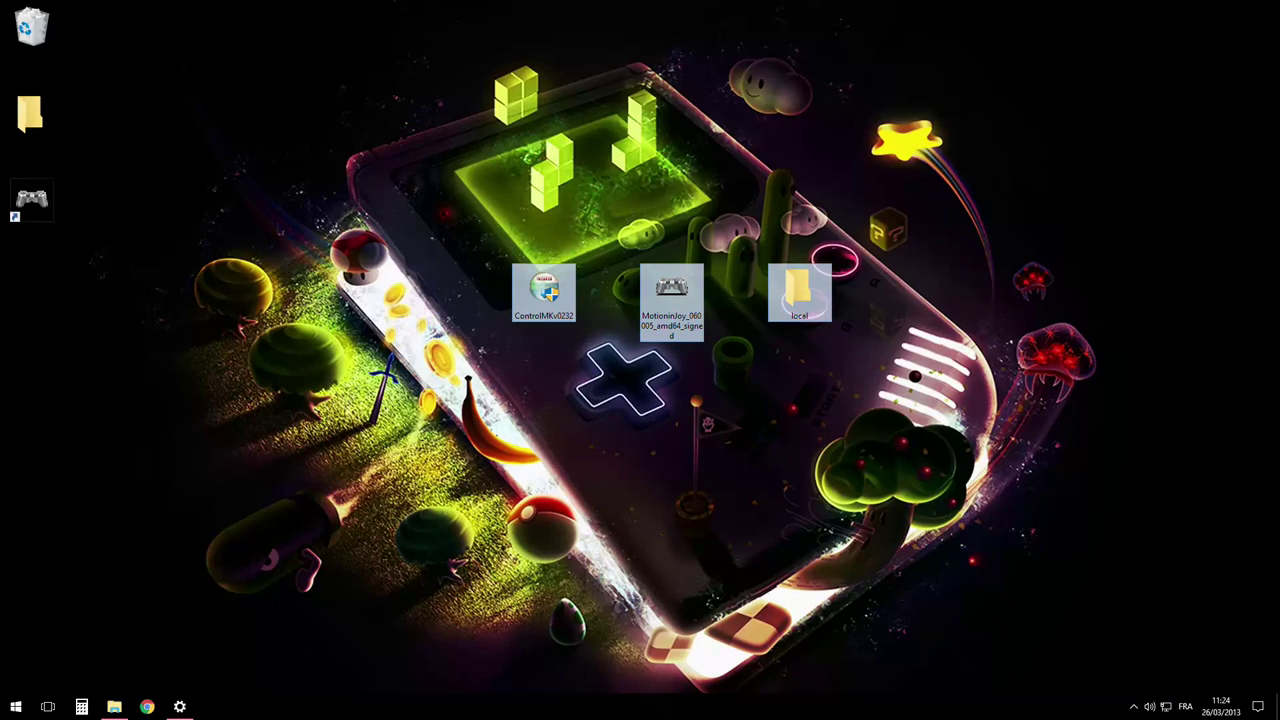
left_click(544, 292)
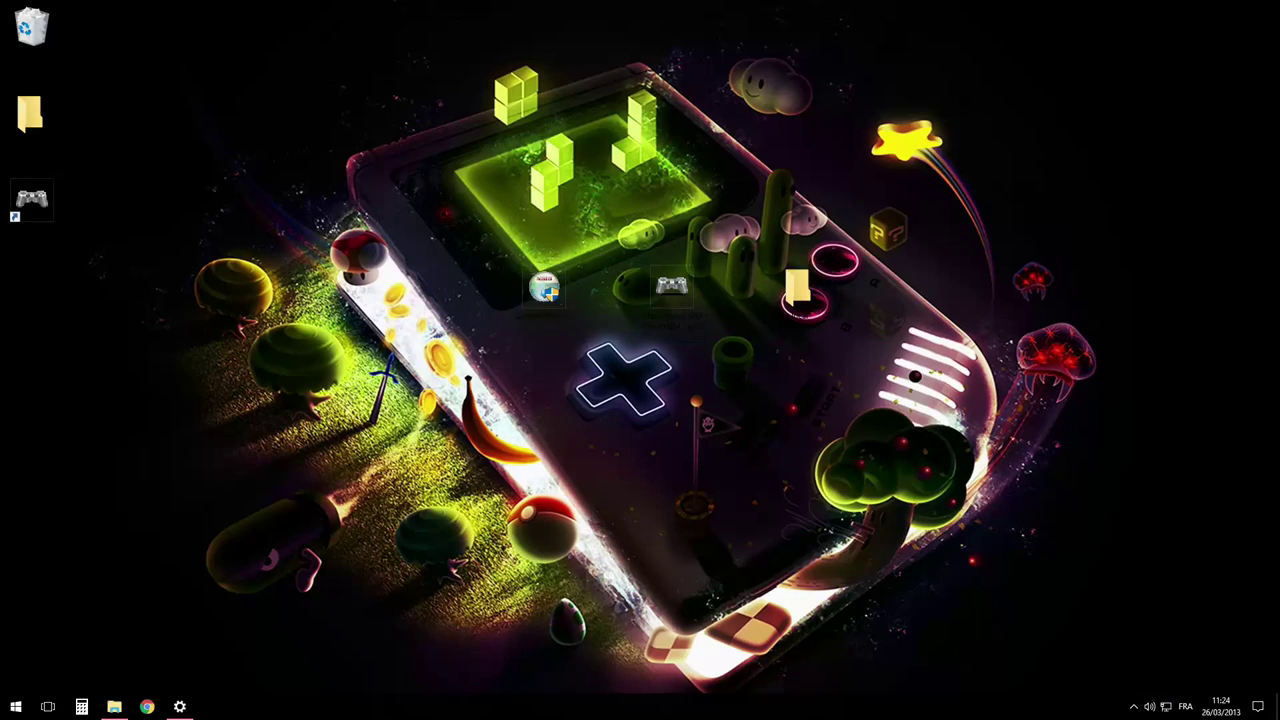
double_click(544, 290)
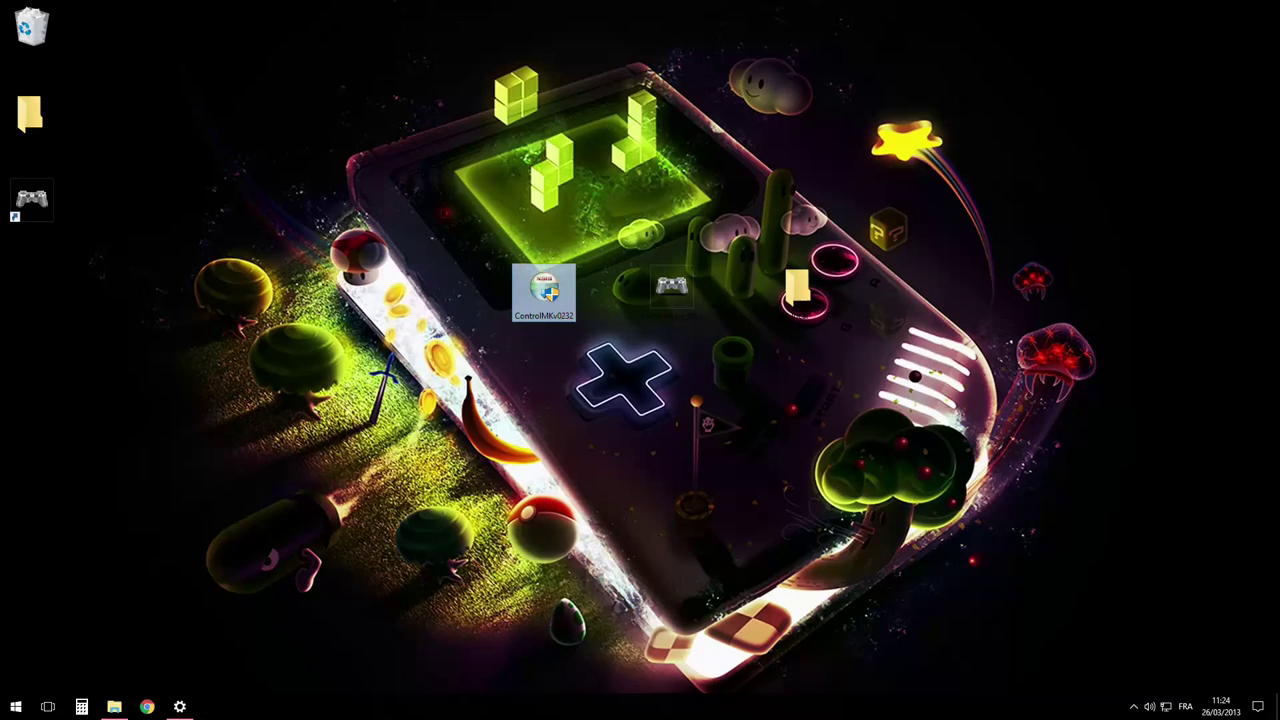
left_click(571, 448)
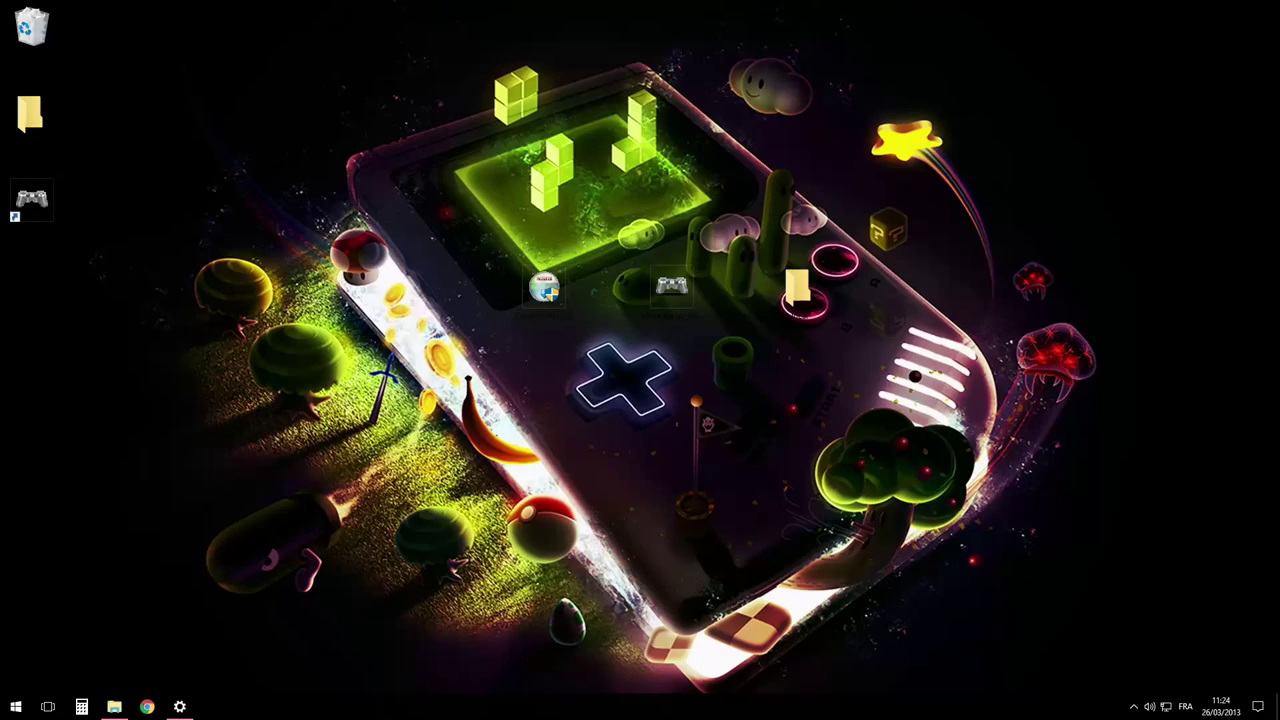
key("Return")
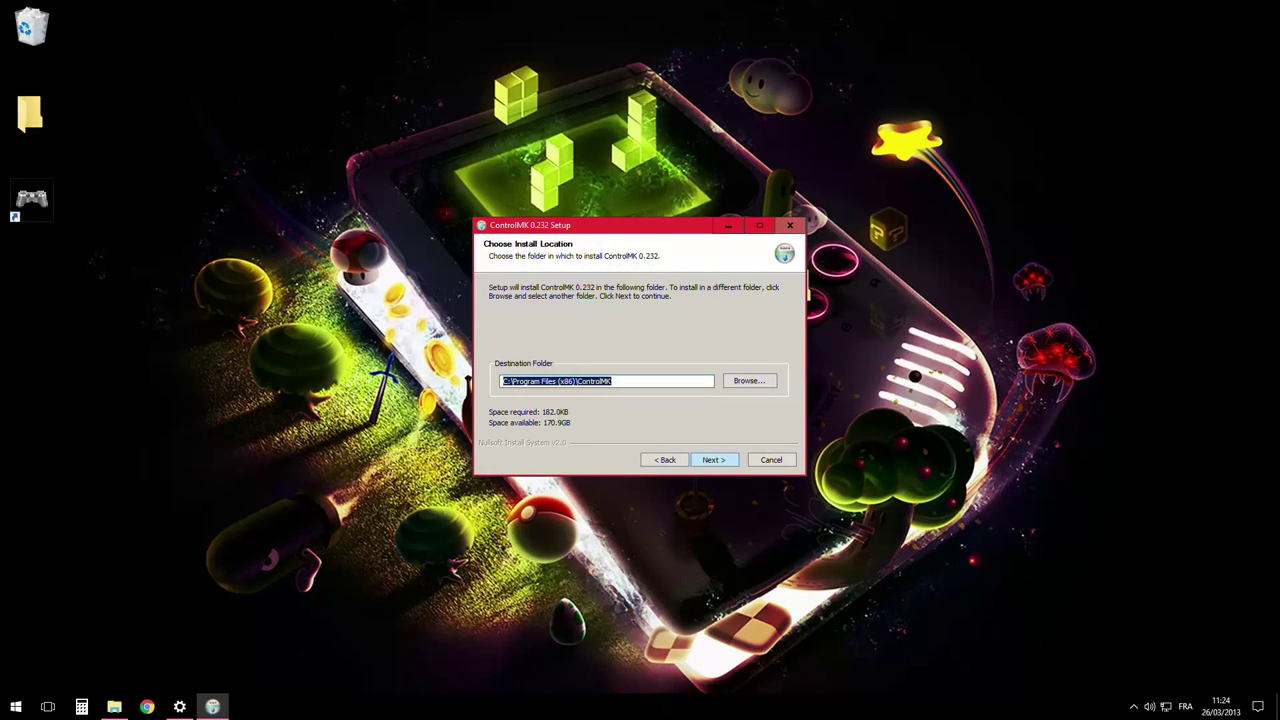
key("Return")
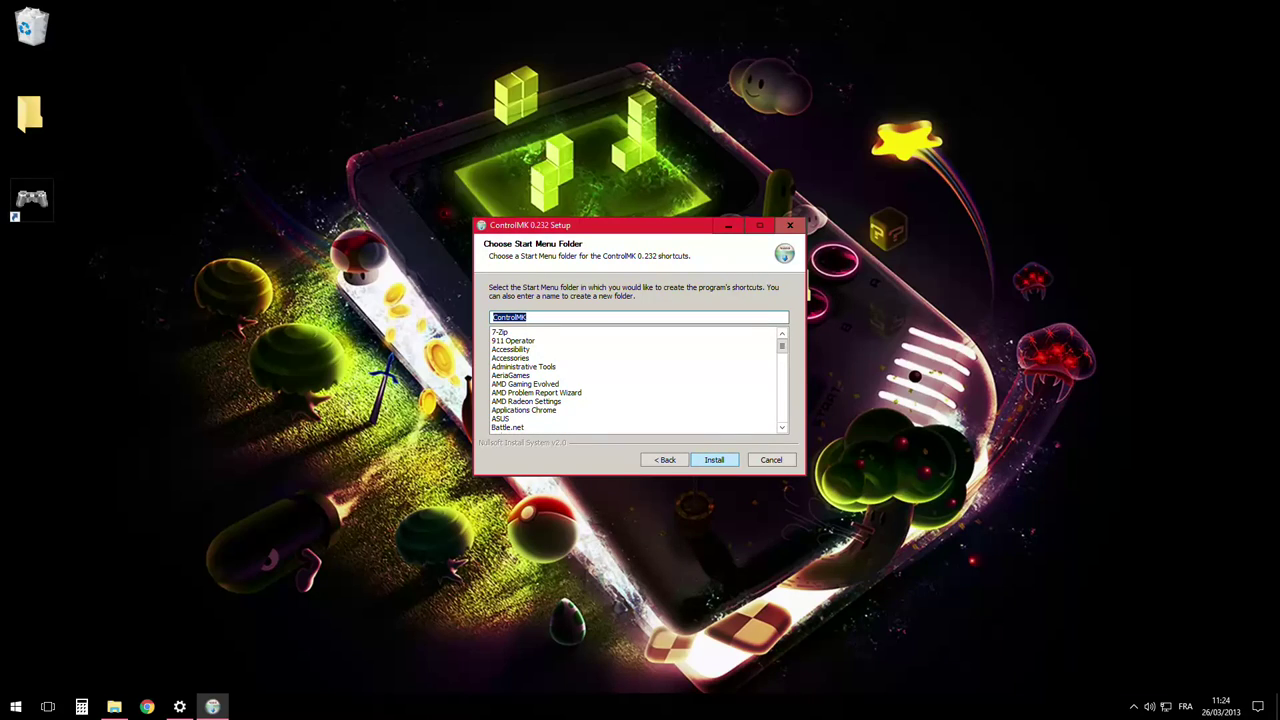
key("Return")
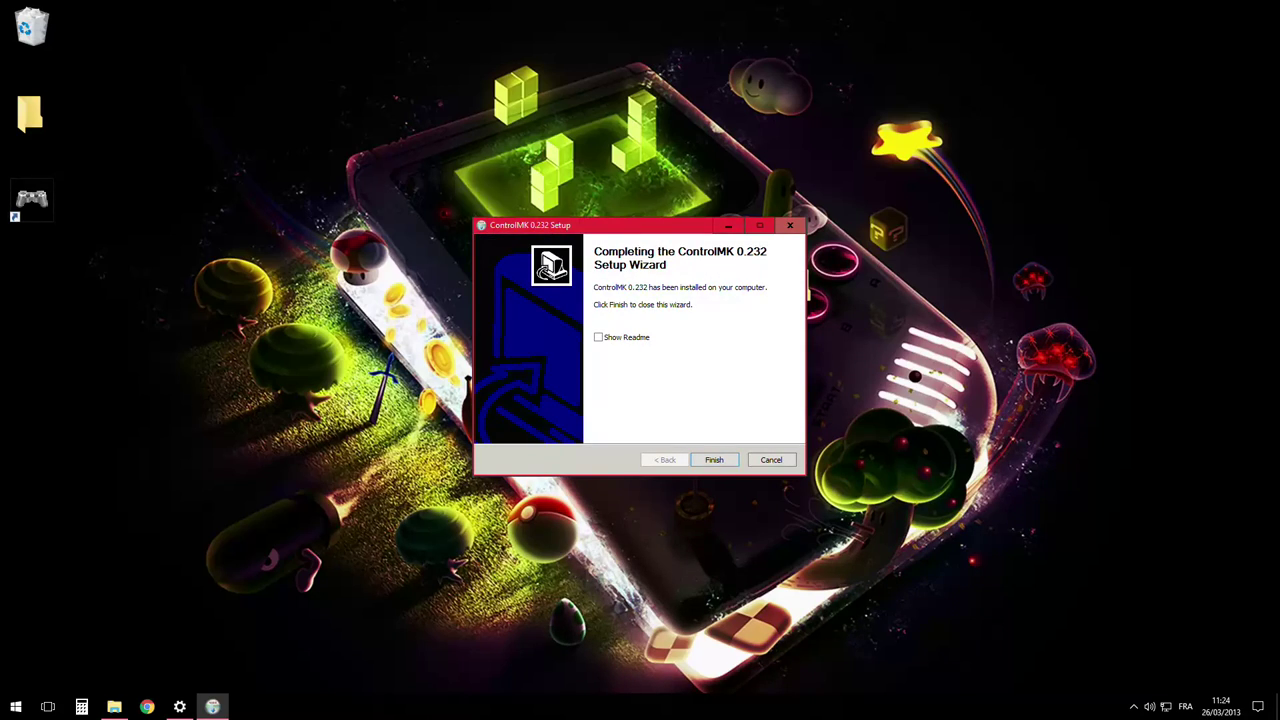
key("Return")
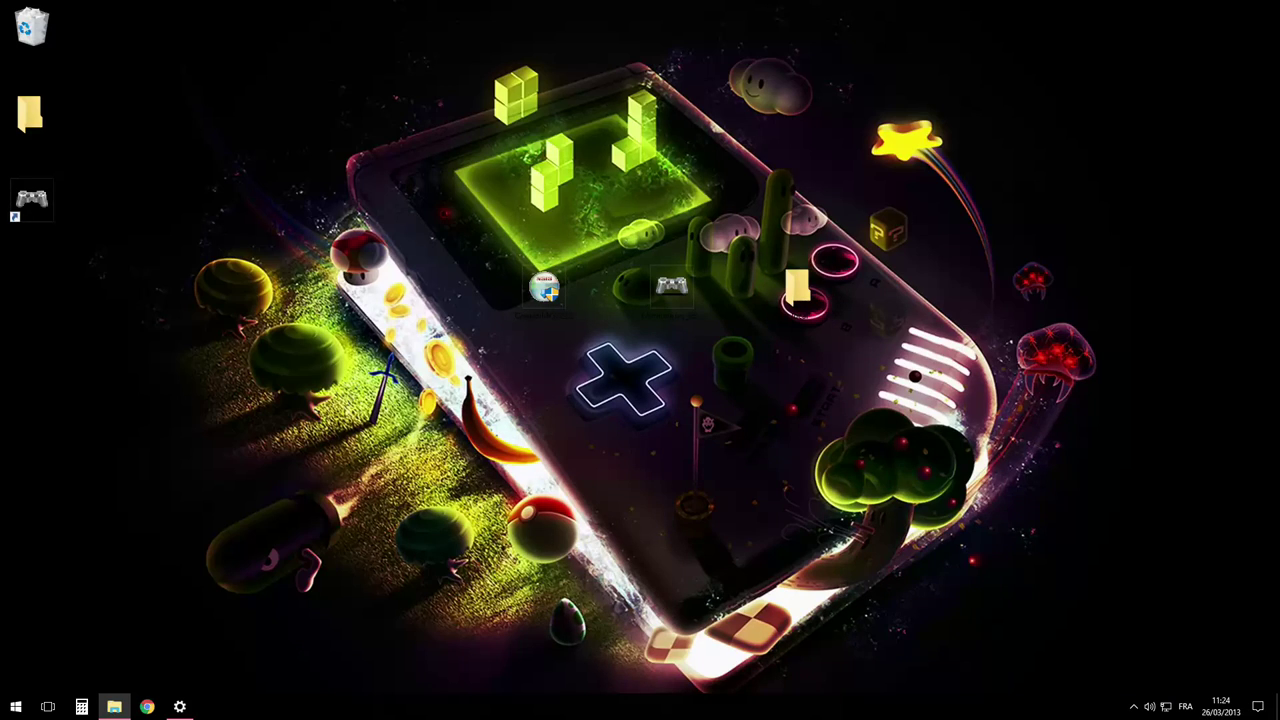
- Browse in the Téléchargements file window to the Programmes folder on Disque local (C:)
left_click_drag(1279, 334, 463, 355)
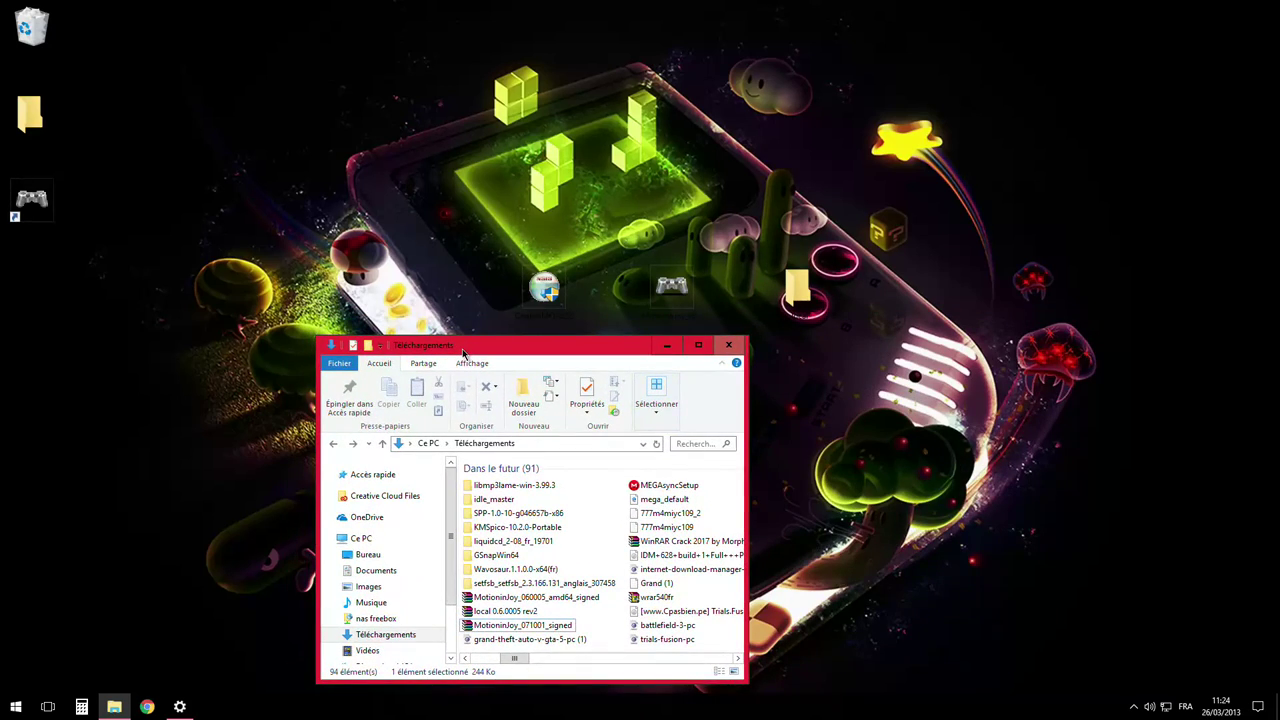
left_click(368, 554)
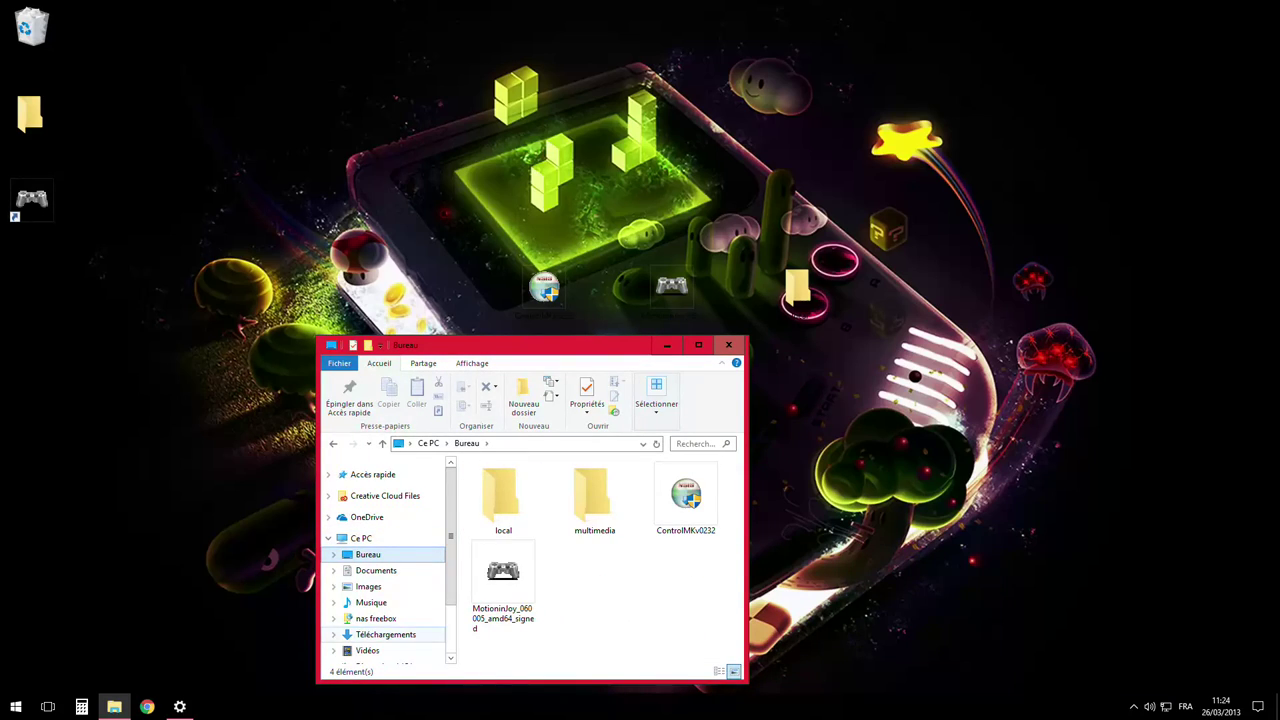
scroll(383, 634, "down", 2)
scroll(383, 634, "down", 1)
left_click(384, 576)
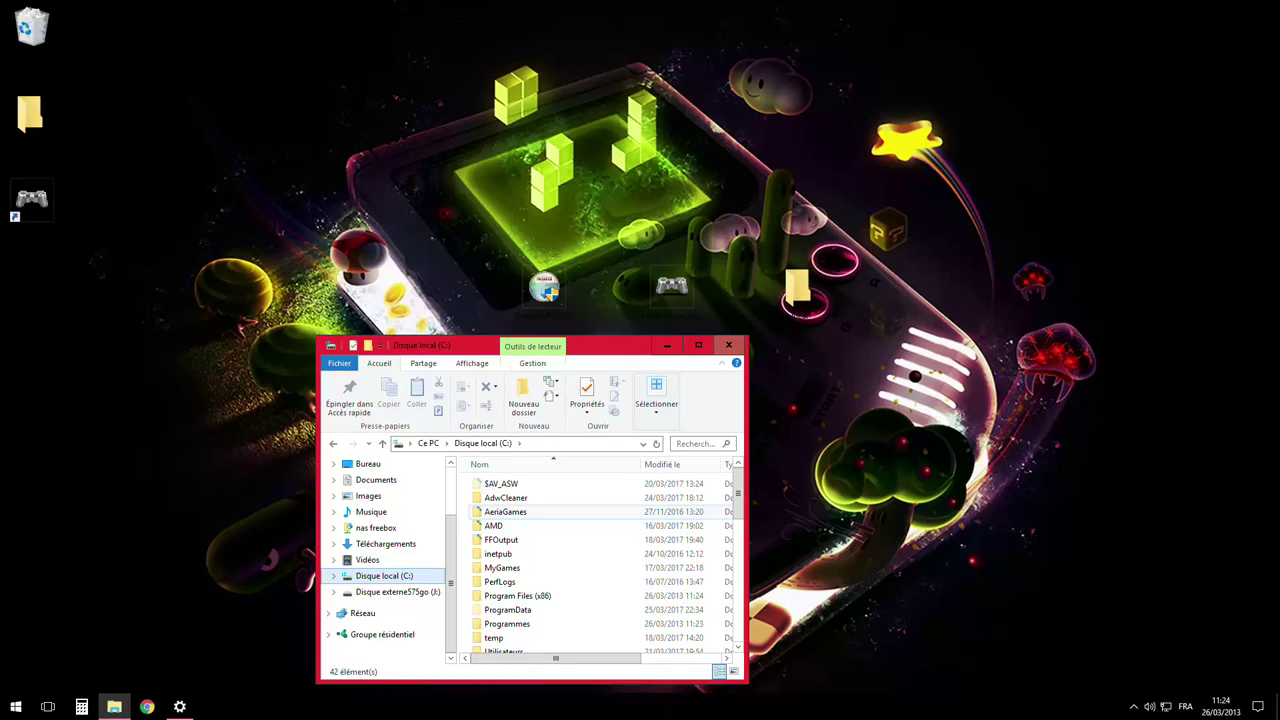
double_click(507, 623)
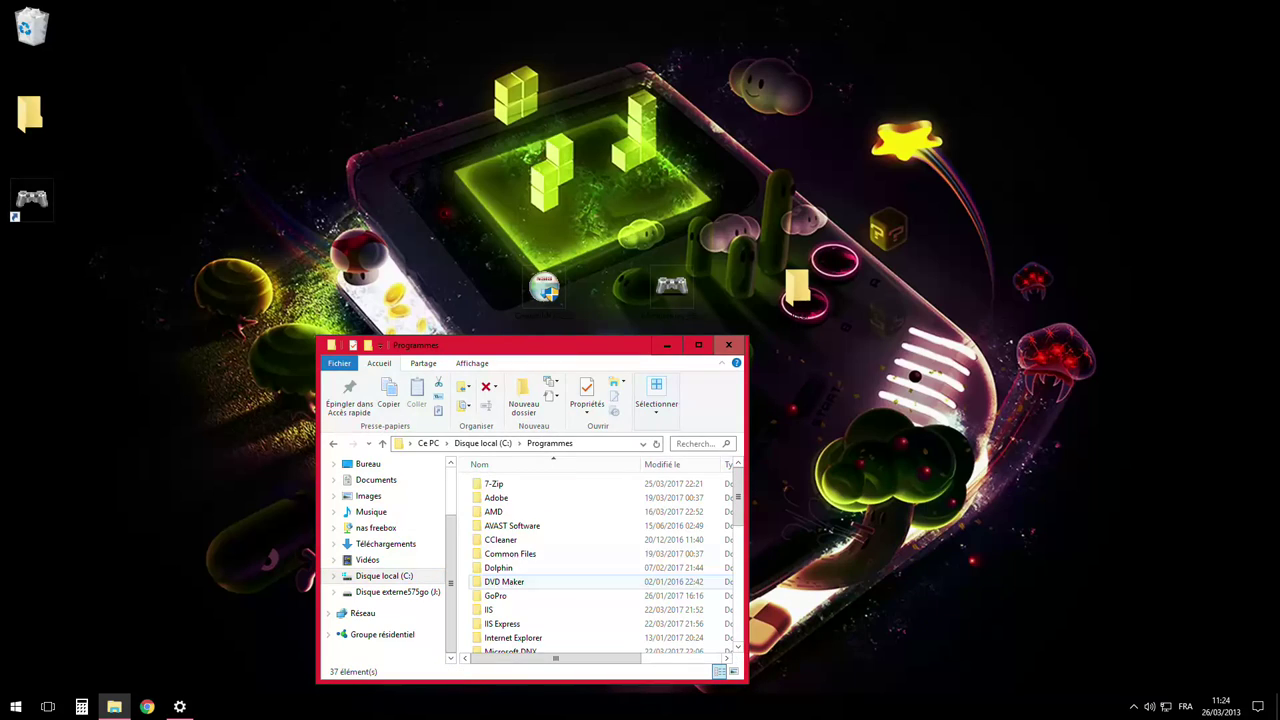
- Open the MotioninJoy folder inside Programmes and move its window clear of the local folder on the desktop
scroll(510, 561, "down", 8)
scroll(510, 561, "down", 1)
scroll(510, 570, "up", 4)
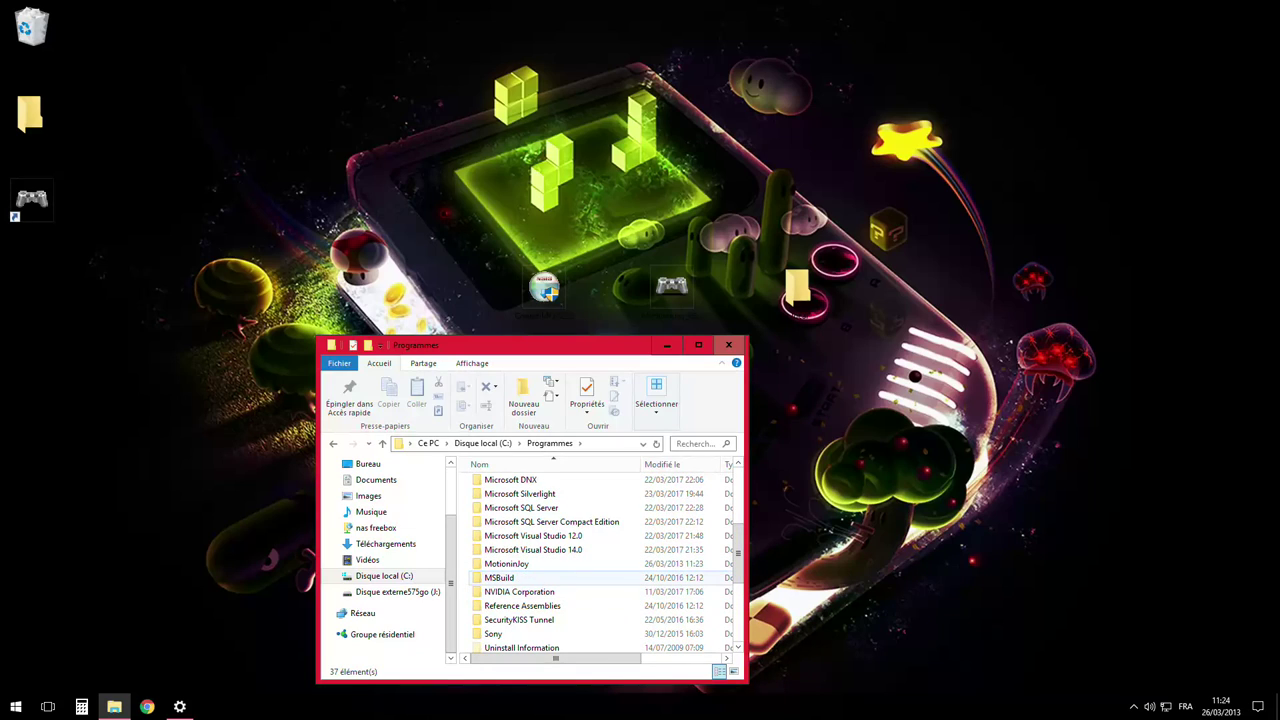
left_click(506, 563)
left_click_drag(542, 352, 466, 104)
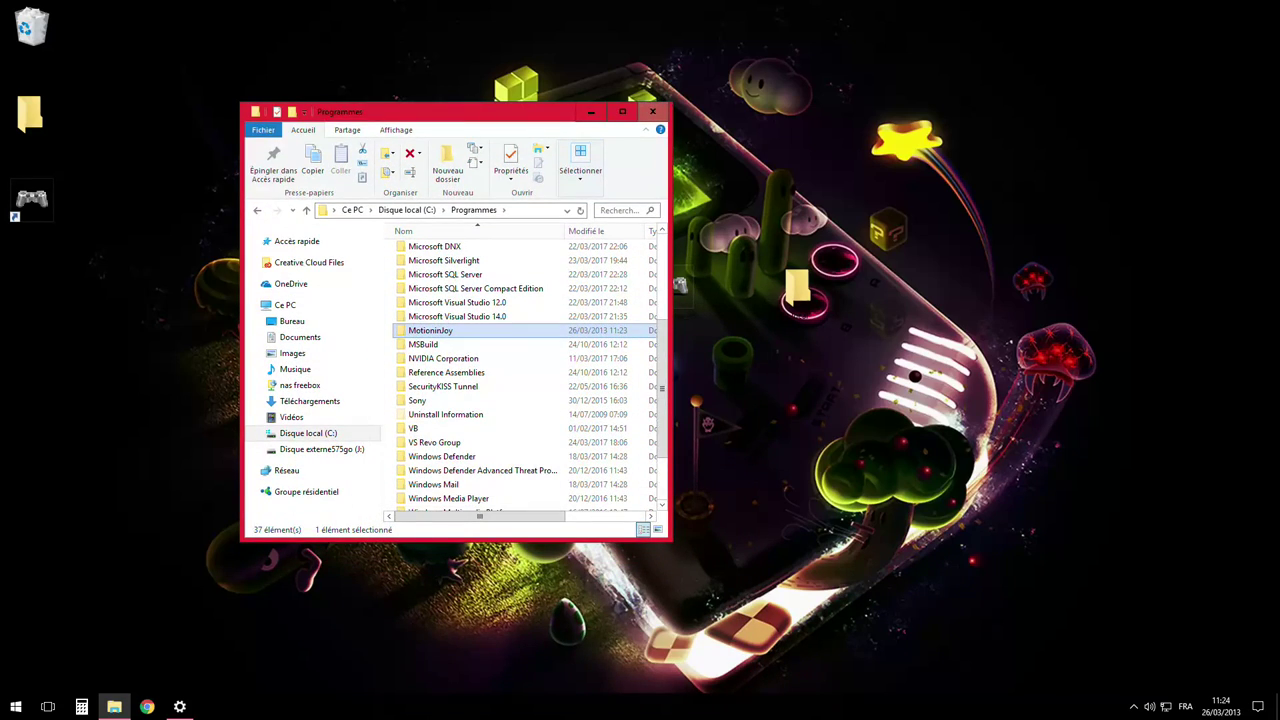
key("Return")
left_click_drag(400, 111, 238, 98)
- Examine the contents of the desktop's local folder down to html\english, and close its window
left_click(799, 290)
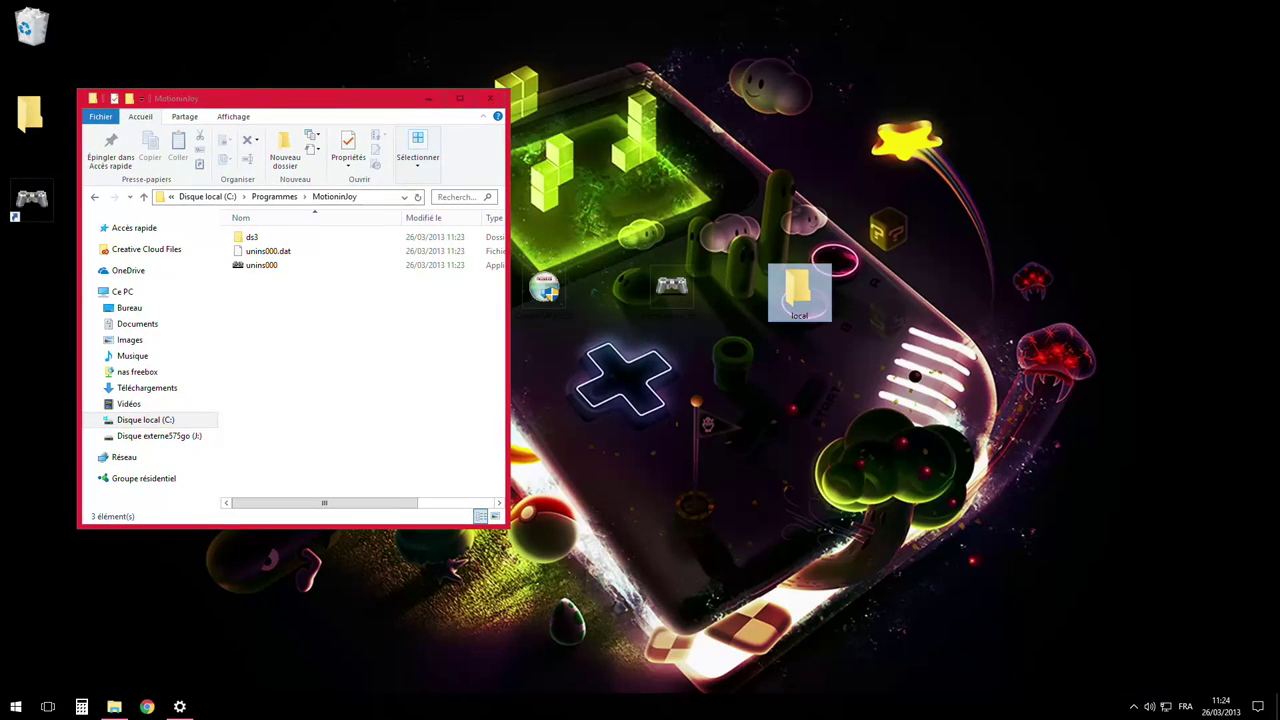
double_click(799, 290)
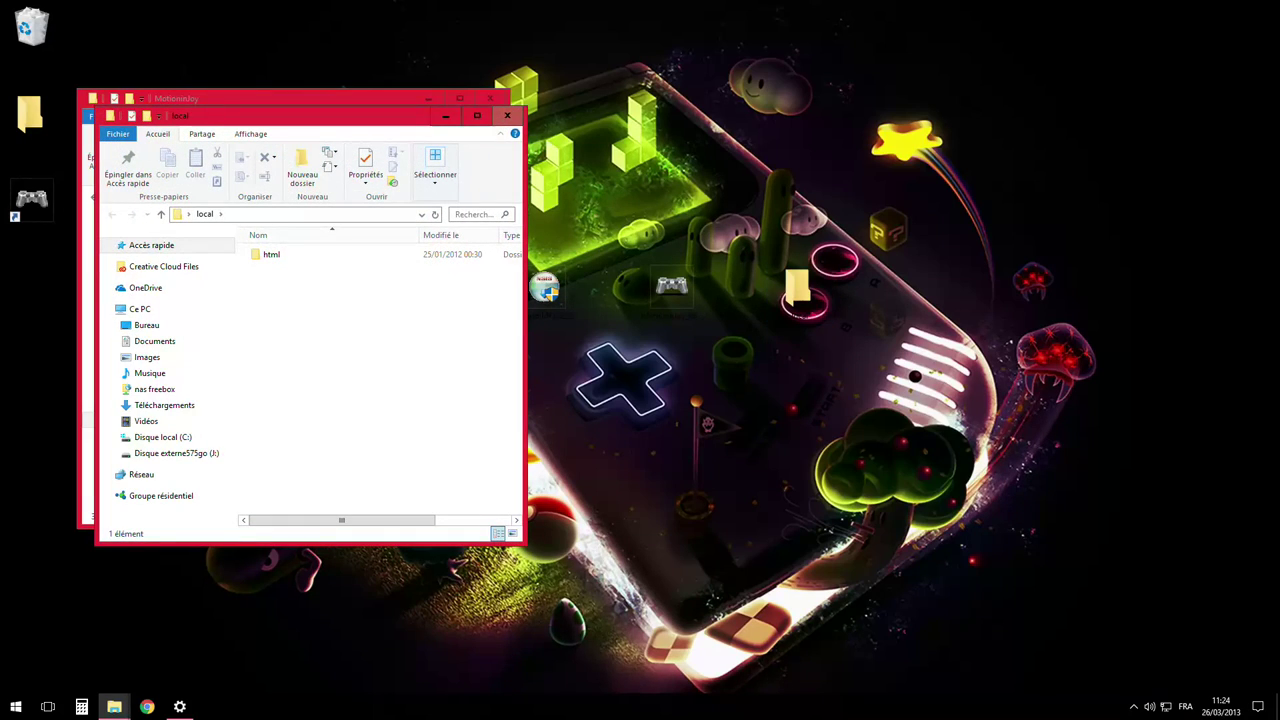
left_click_drag(300, 115, 784, 118)
double_click(756, 242)
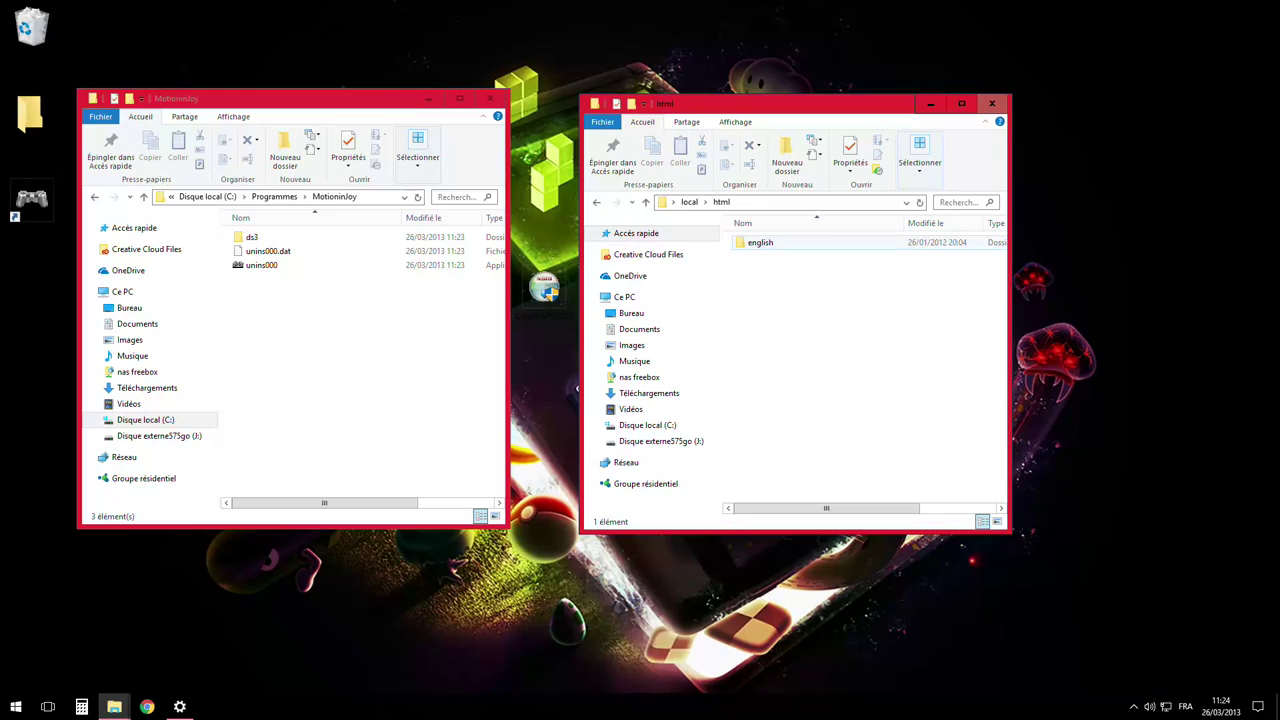
left_click(760, 242)
double_click(760, 242)
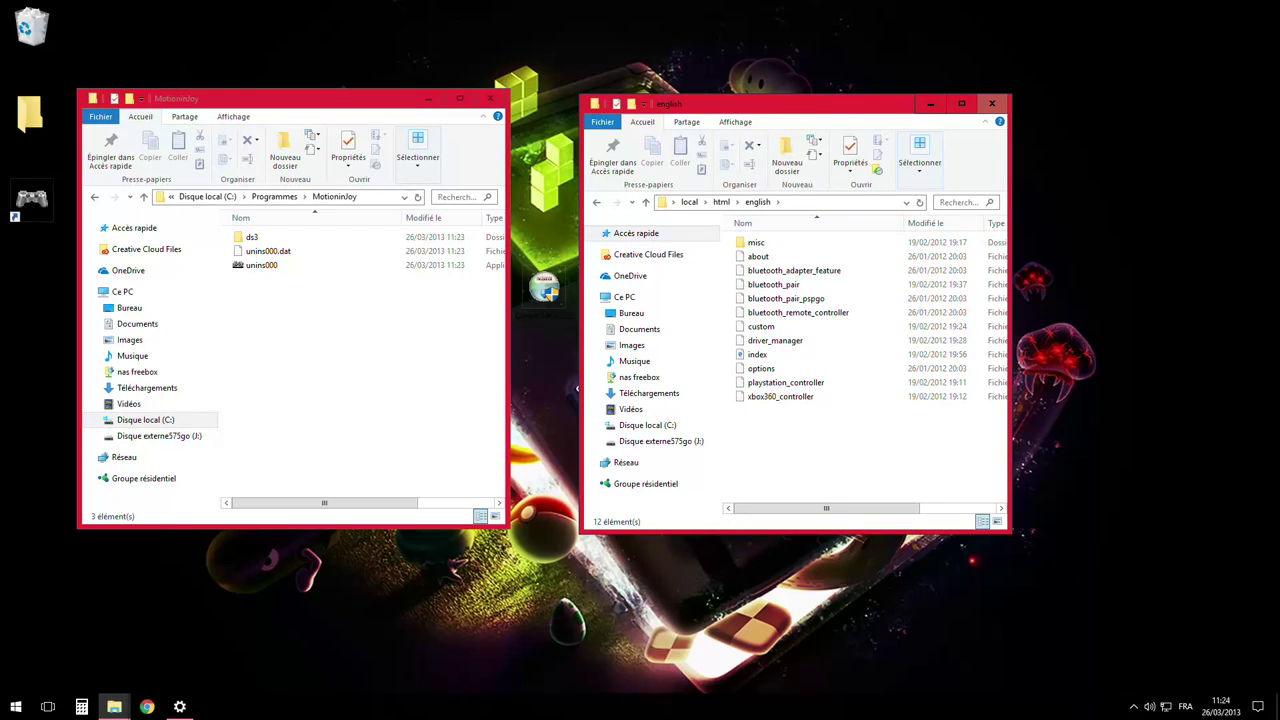
left_click(991, 103)
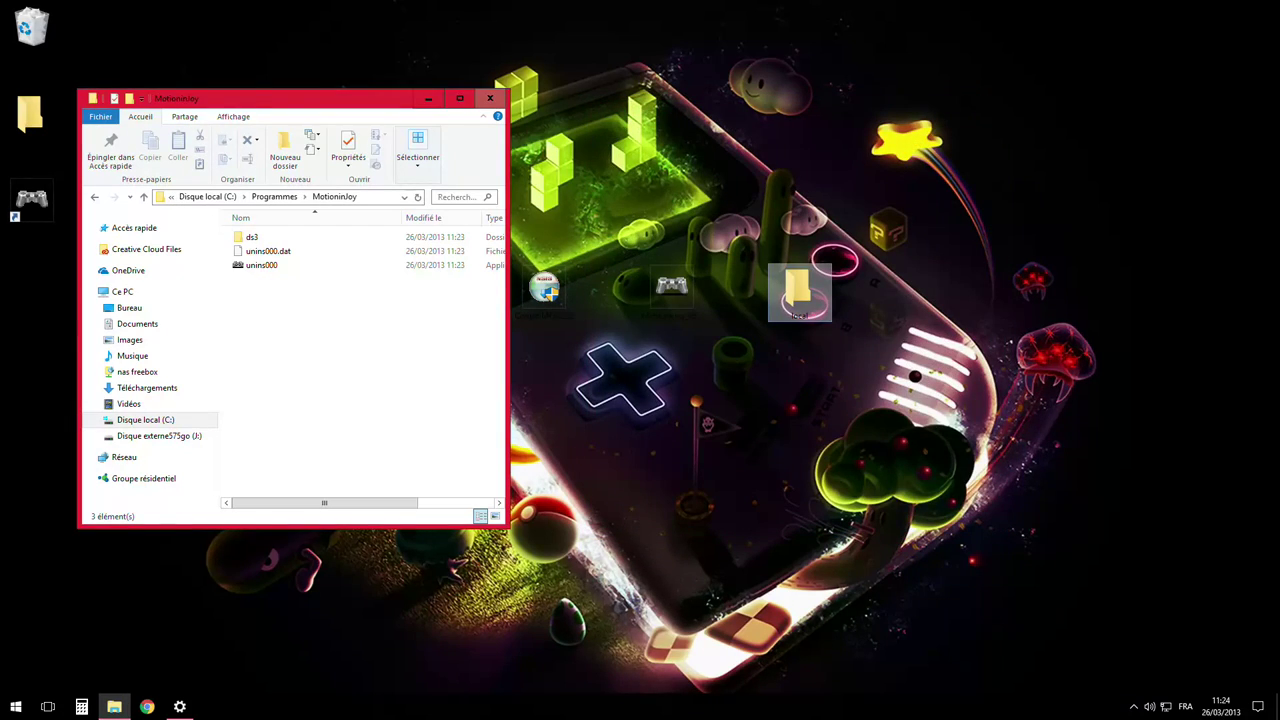
- Move the local folder from the desktop into MotioninJoy\ds3 with administrator rights and close the folder window
left_click(799, 292)
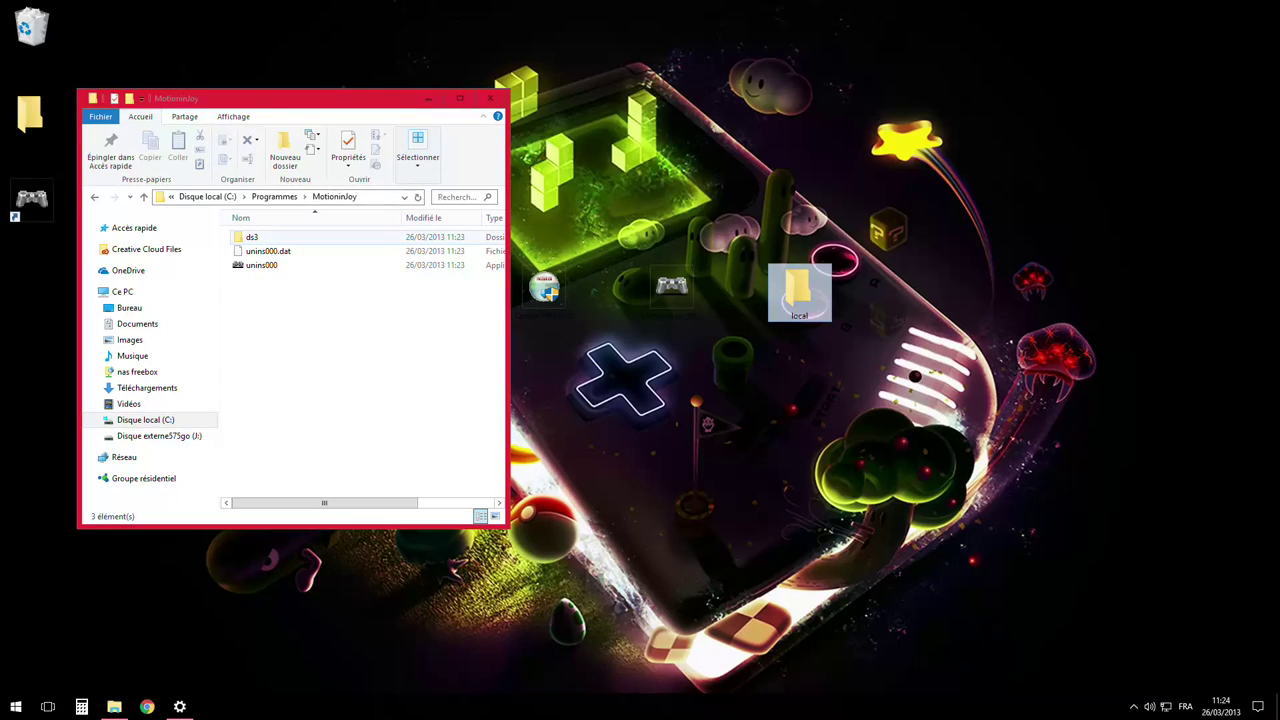
left_click(252, 237)
key("Return")
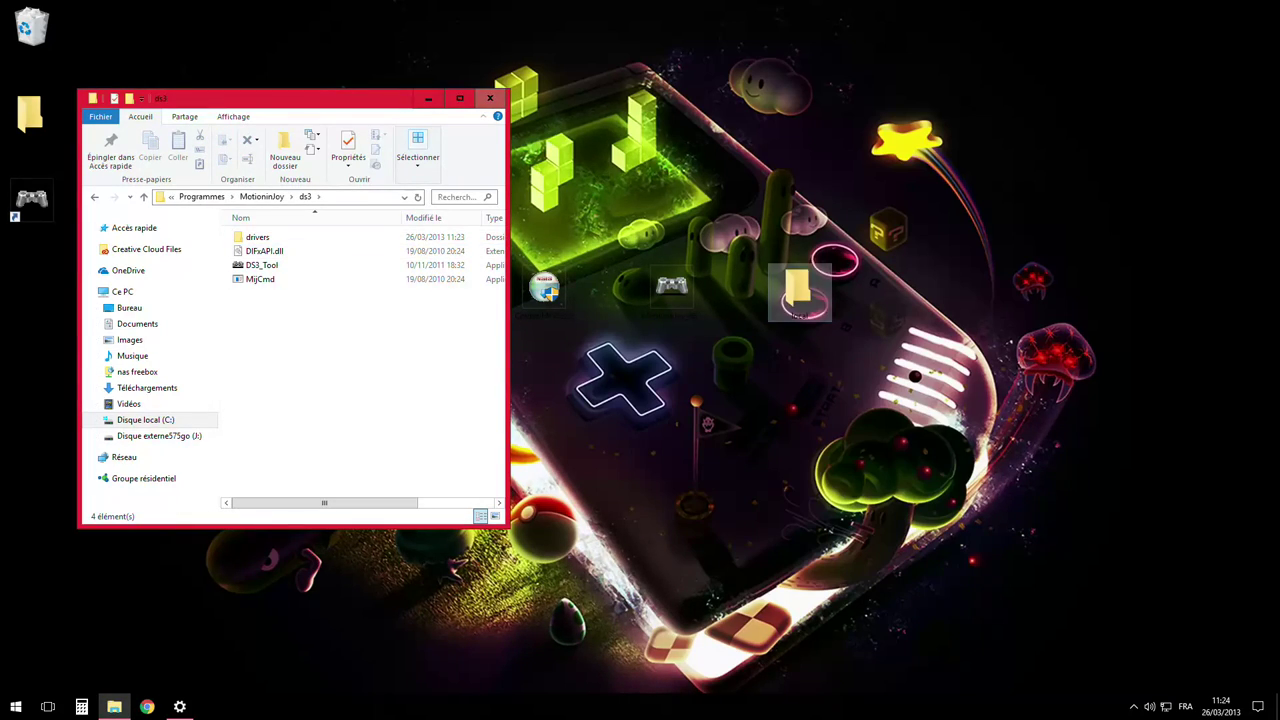
left_click_drag(800, 295, 355, 362)
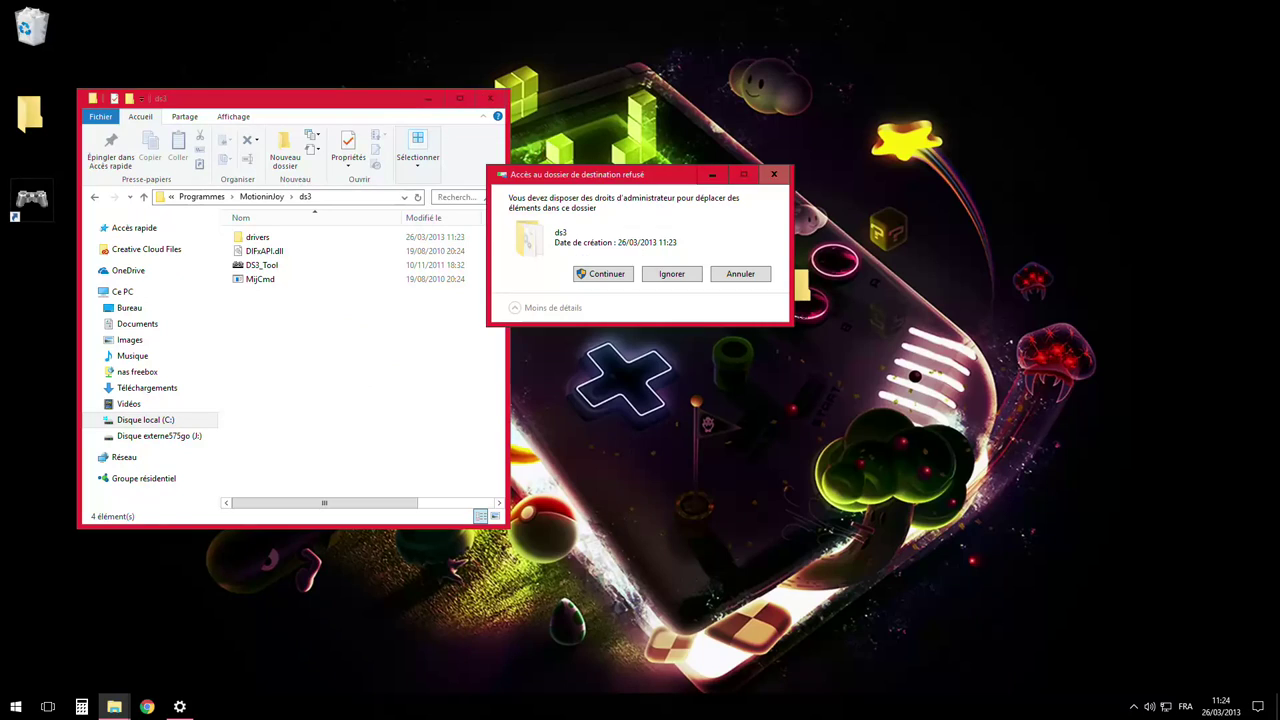
key("Return")
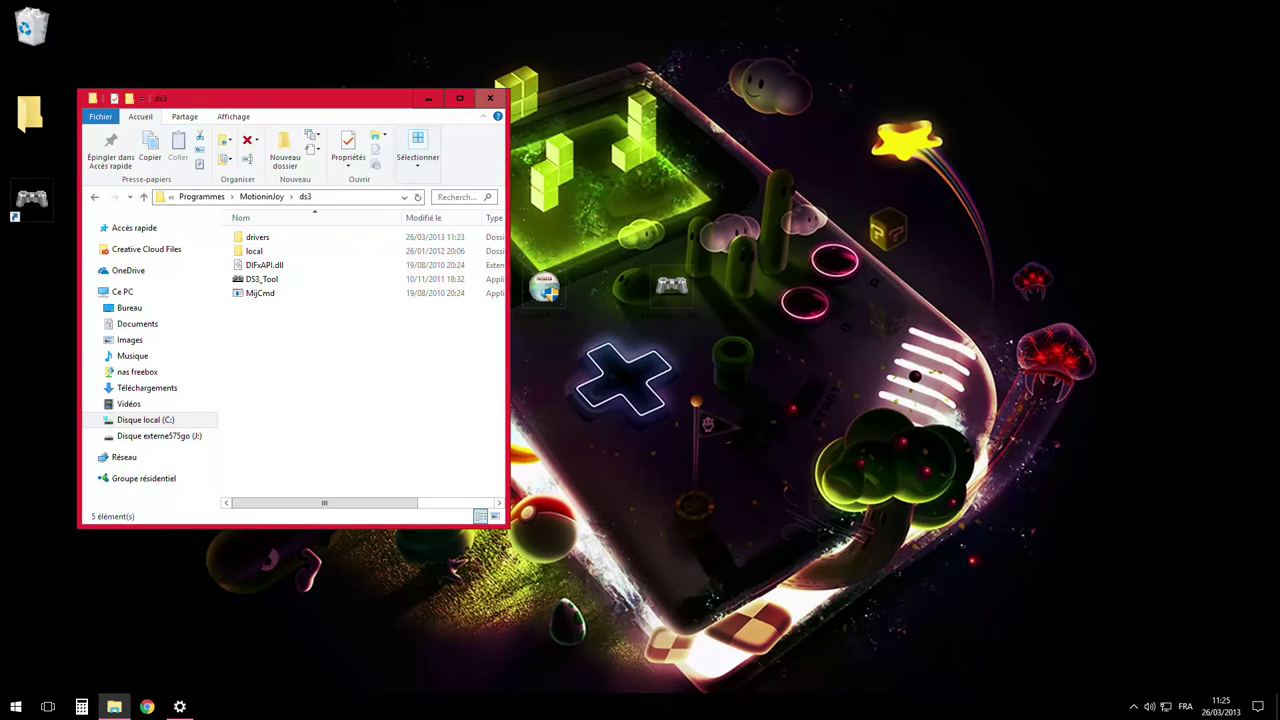
left_click(490, 98)
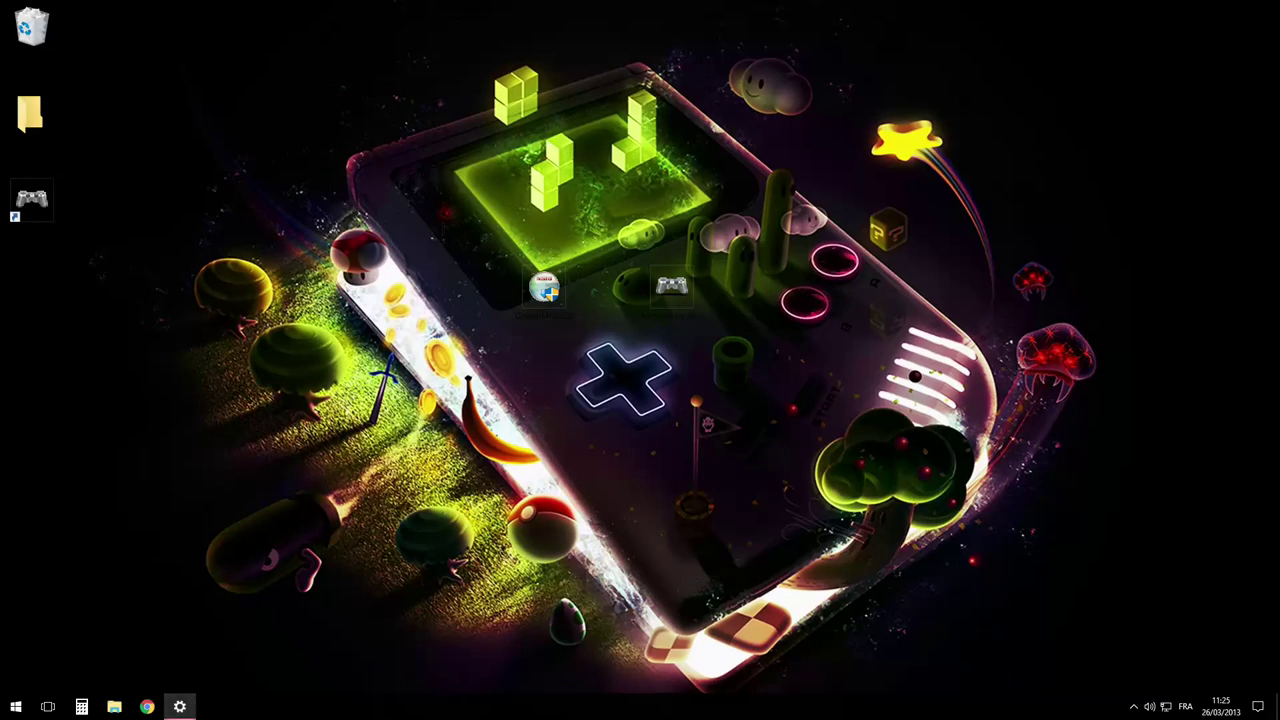
- Move the ControlMKv0232 and MotioninJoy_060005_amd64_signed installers together to the lower-left corner of the desktop
left_click_drag(450, 225, 750, 390)
left_click_drag(672, 287, 160, 634)
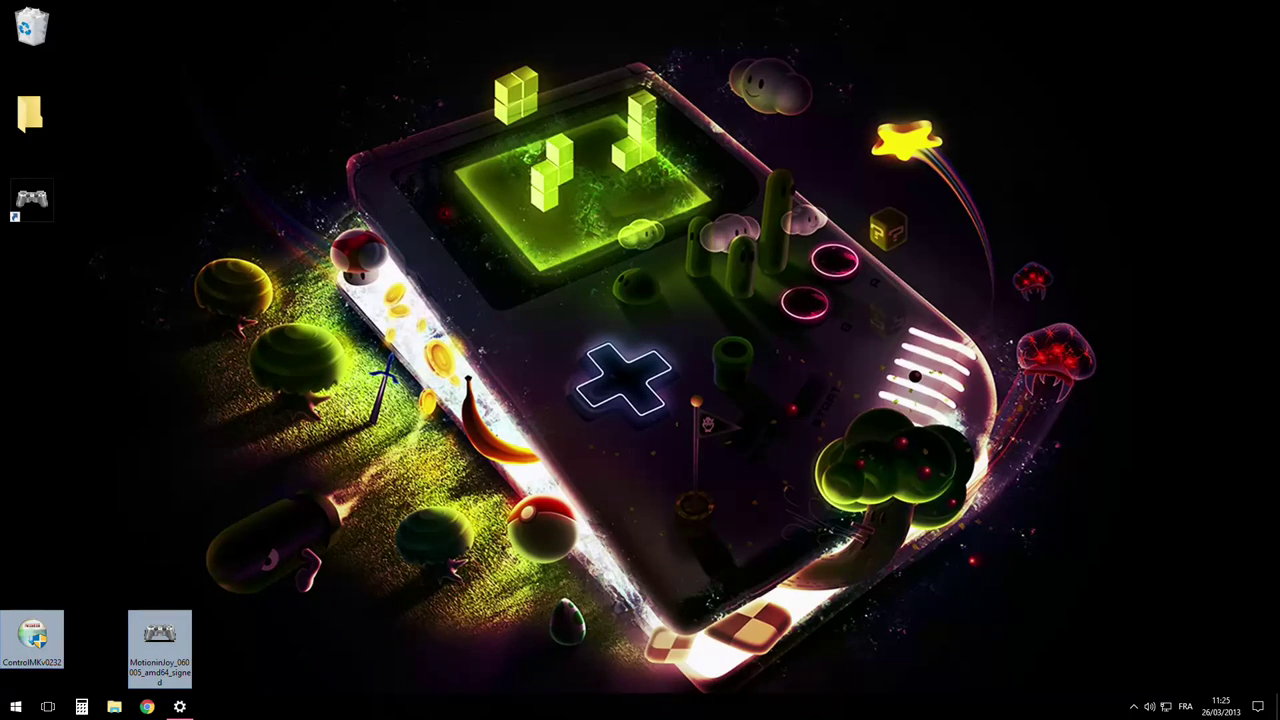
- Bring the Windows date and time settings window into view on the desktop
double_click(32, 205)
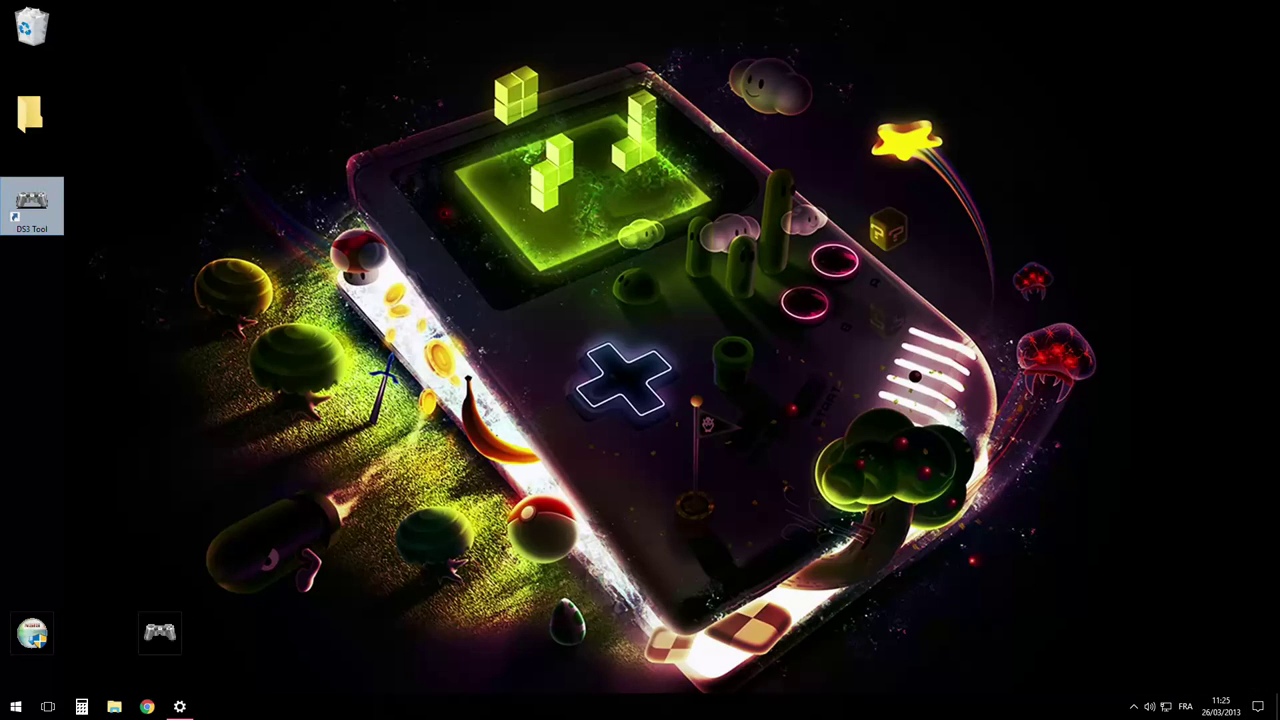
left_click_drag(1279, 159, 807, 88)
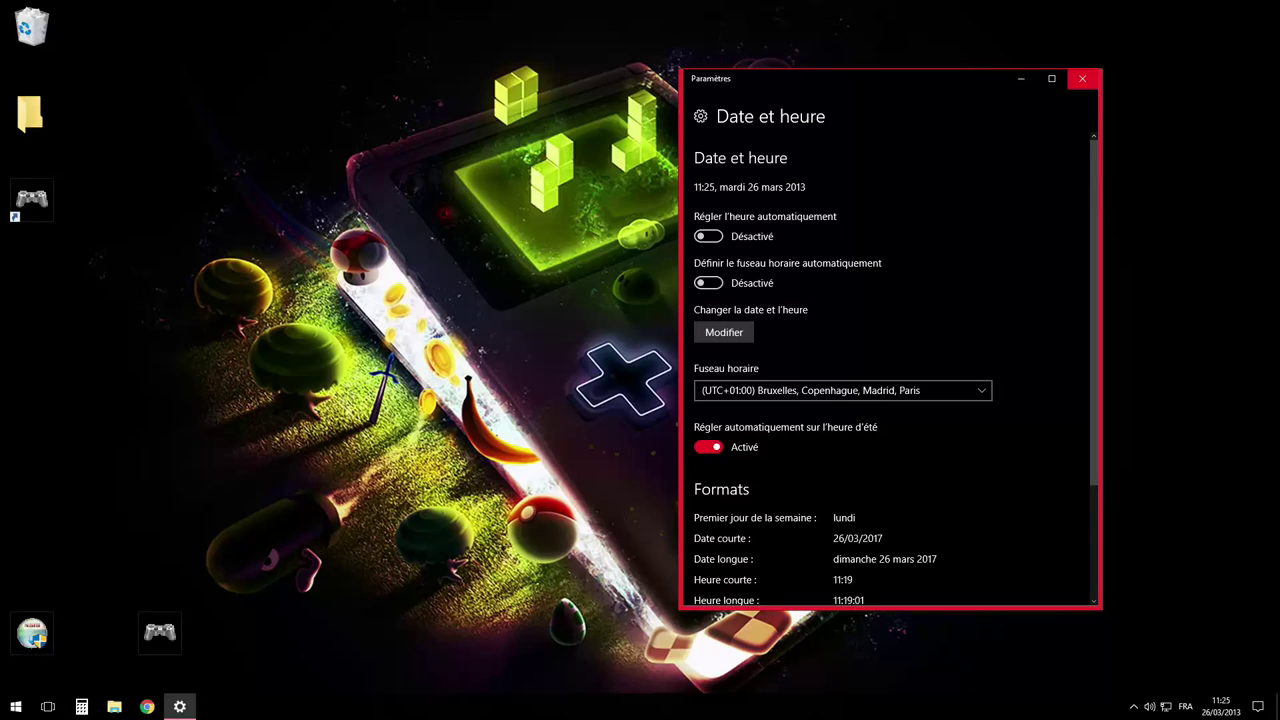
left_click(1220, 706)
right_click(1220, 706)
key("Escape")
left_click(1221, 705)
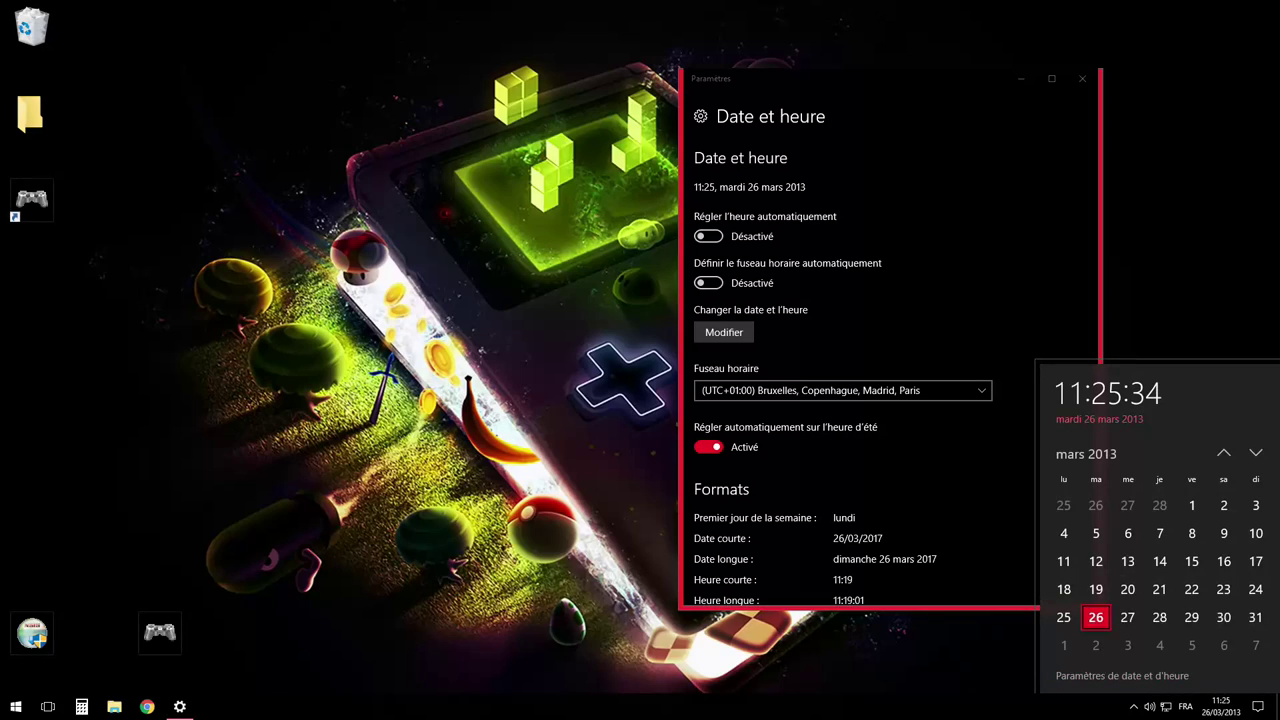
left_click(1121, 676)
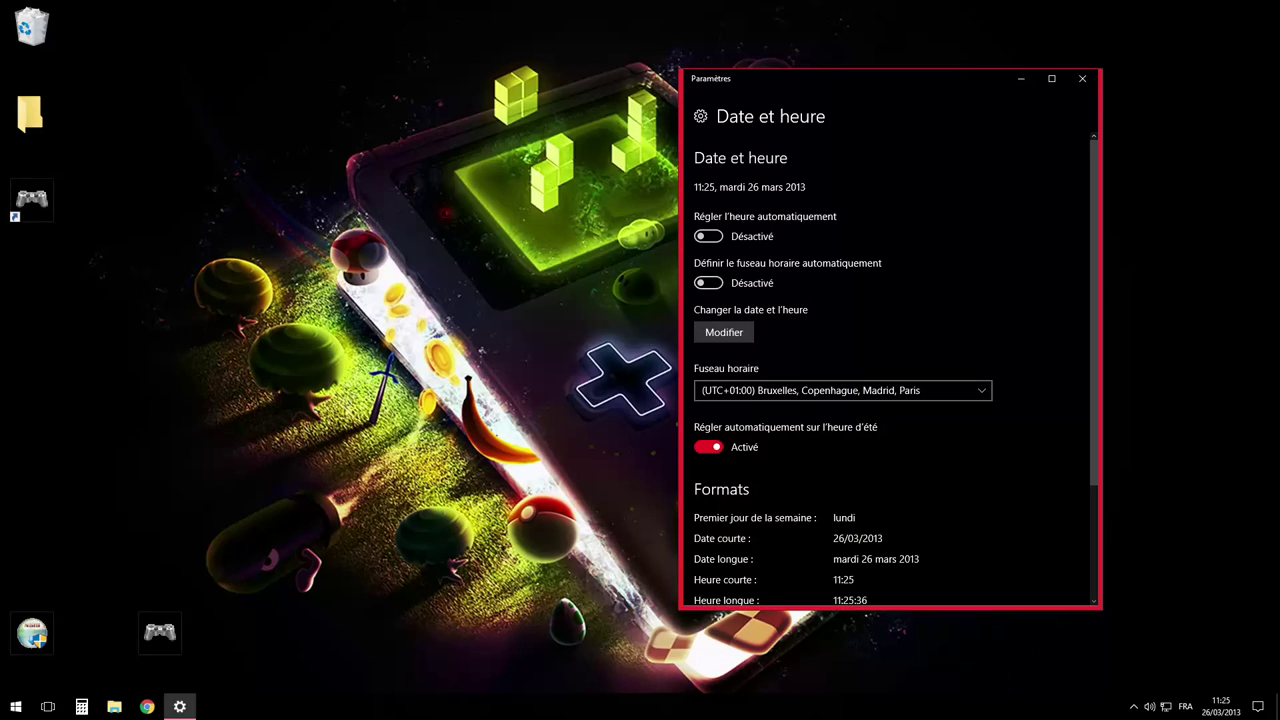
- Confirm the system date as 26 mars 2013 and the time as 11:25, and close the settings window
left_click(724, 332)
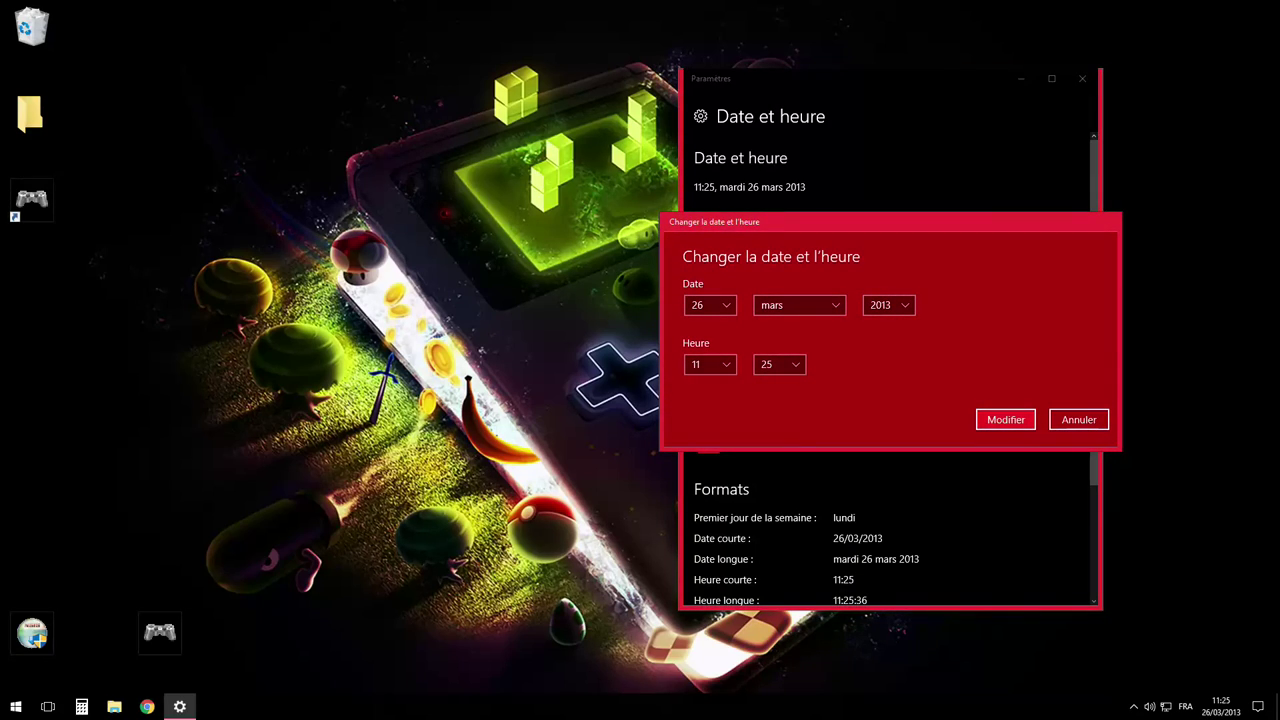
left_click(1005, 419)
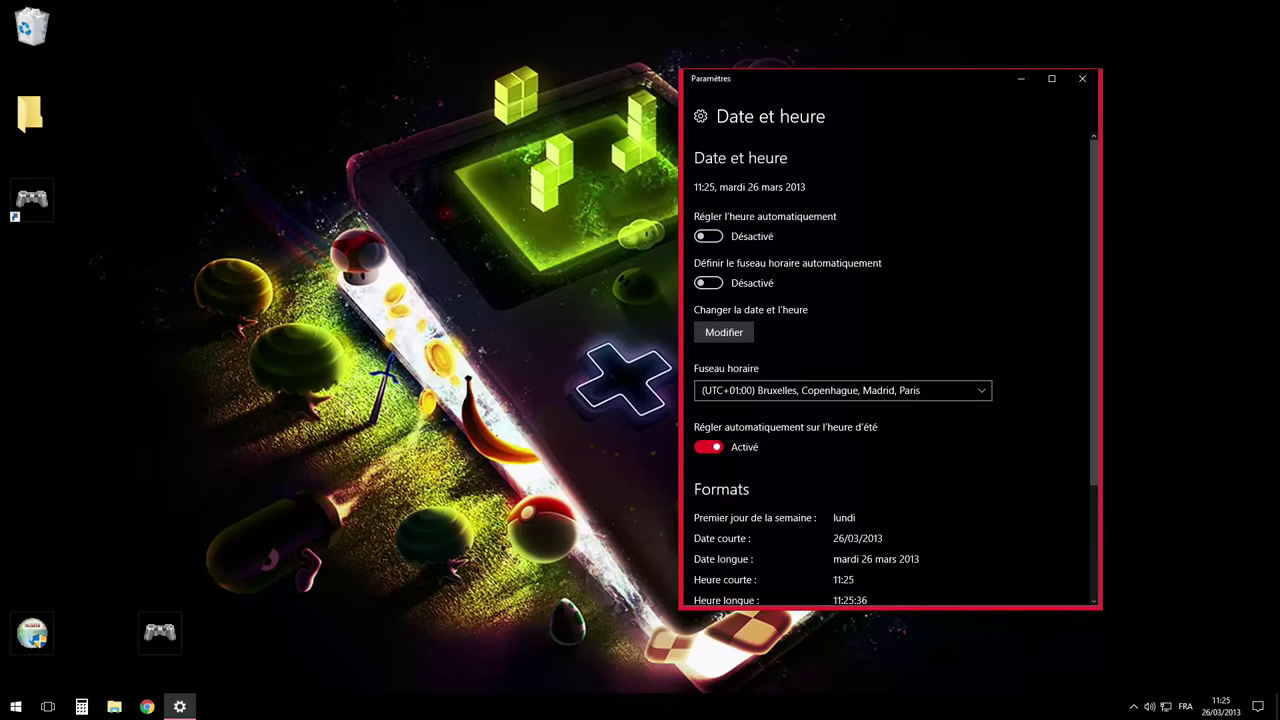
left_click(1082, 78)
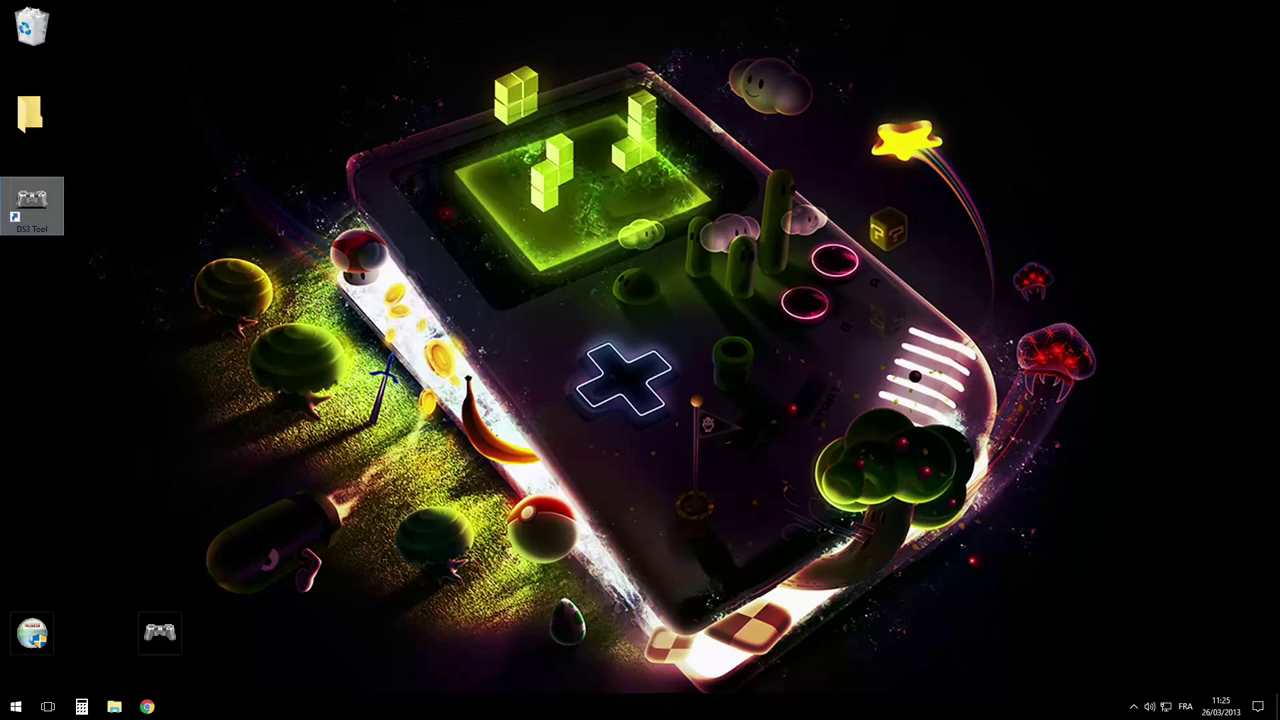
- Launch DS3 Tool from the desktop and look through its Help, Local and Driver Manager pages
double_click(32, 205)
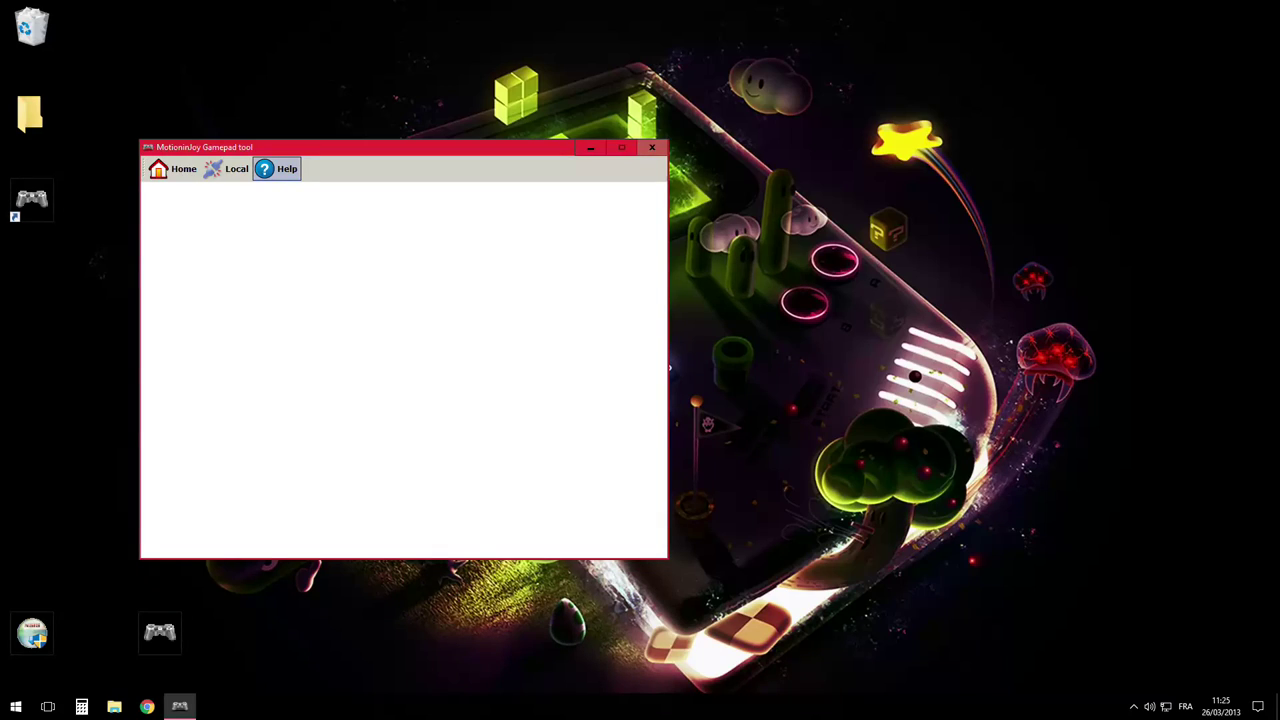
left_click(276, 168)
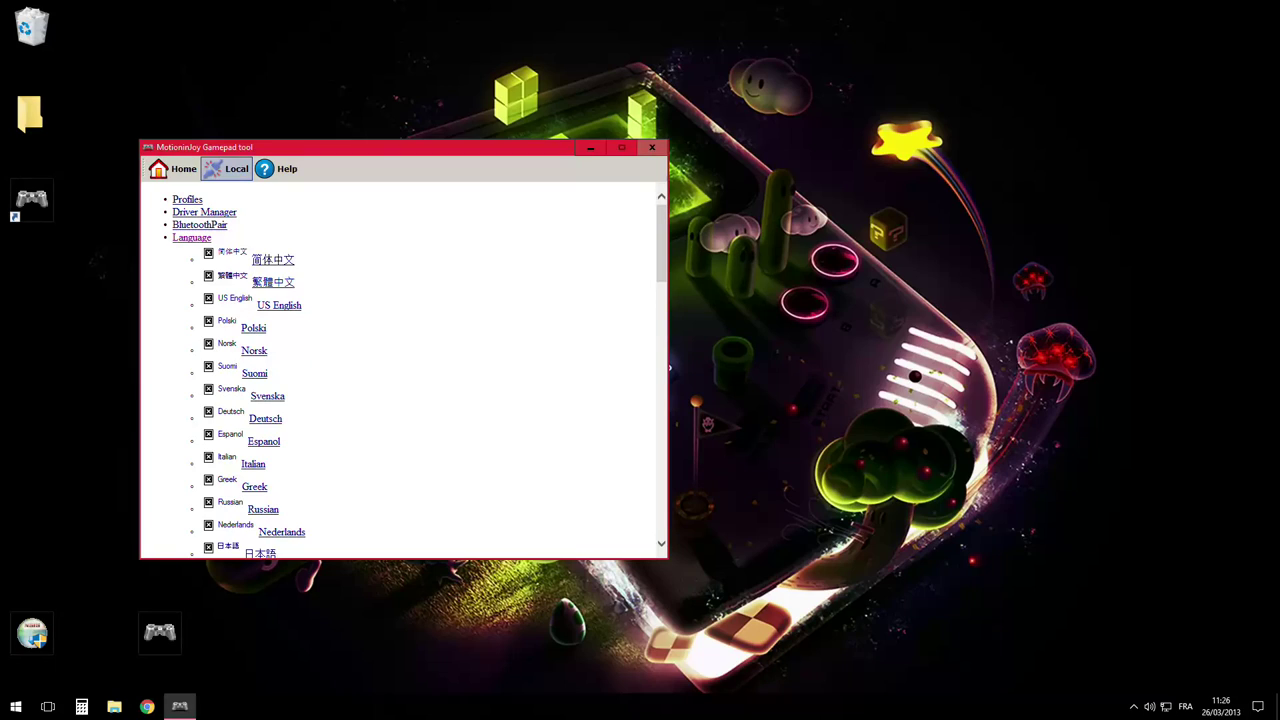
left_click(226, 168)
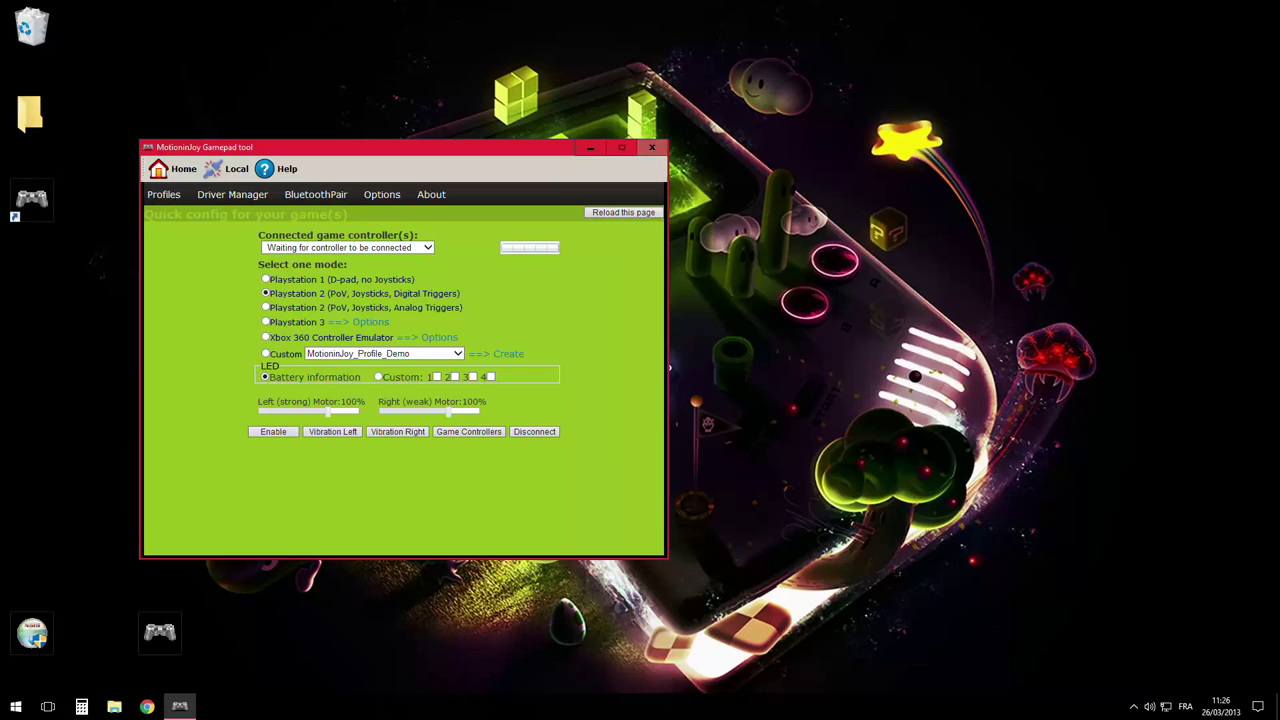
left_click(232, 194)
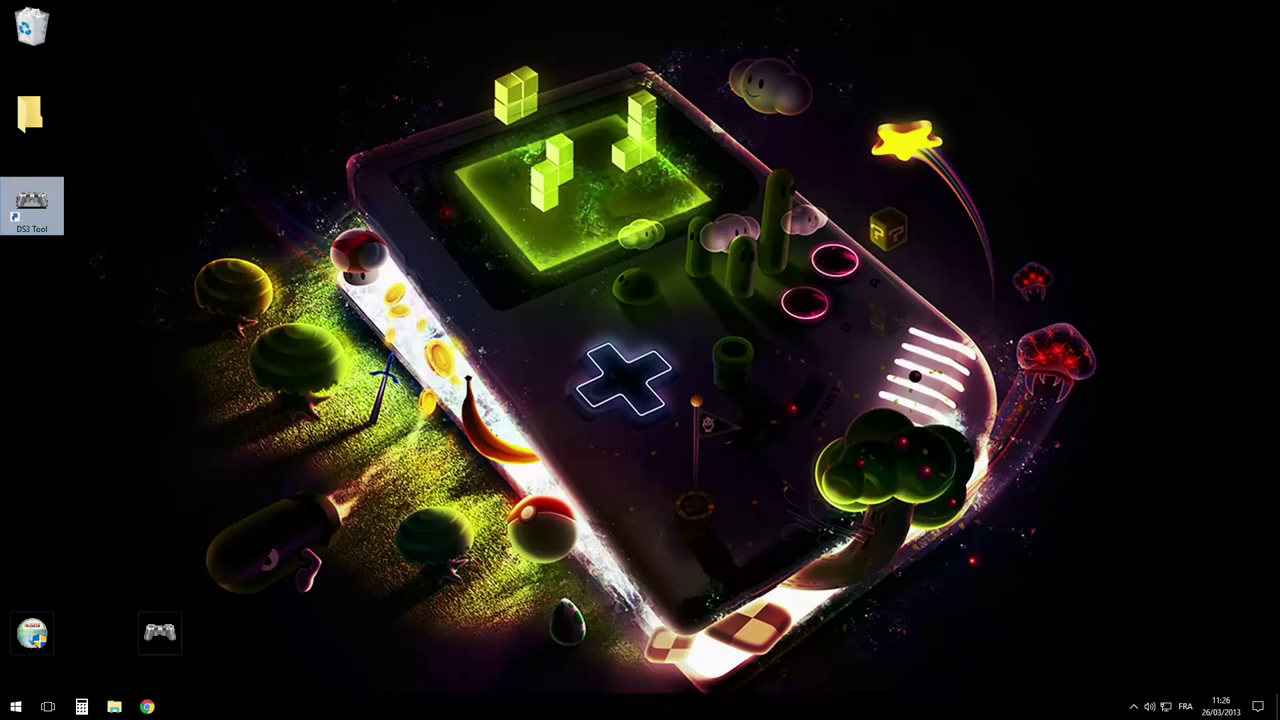
left_click(571, 445)
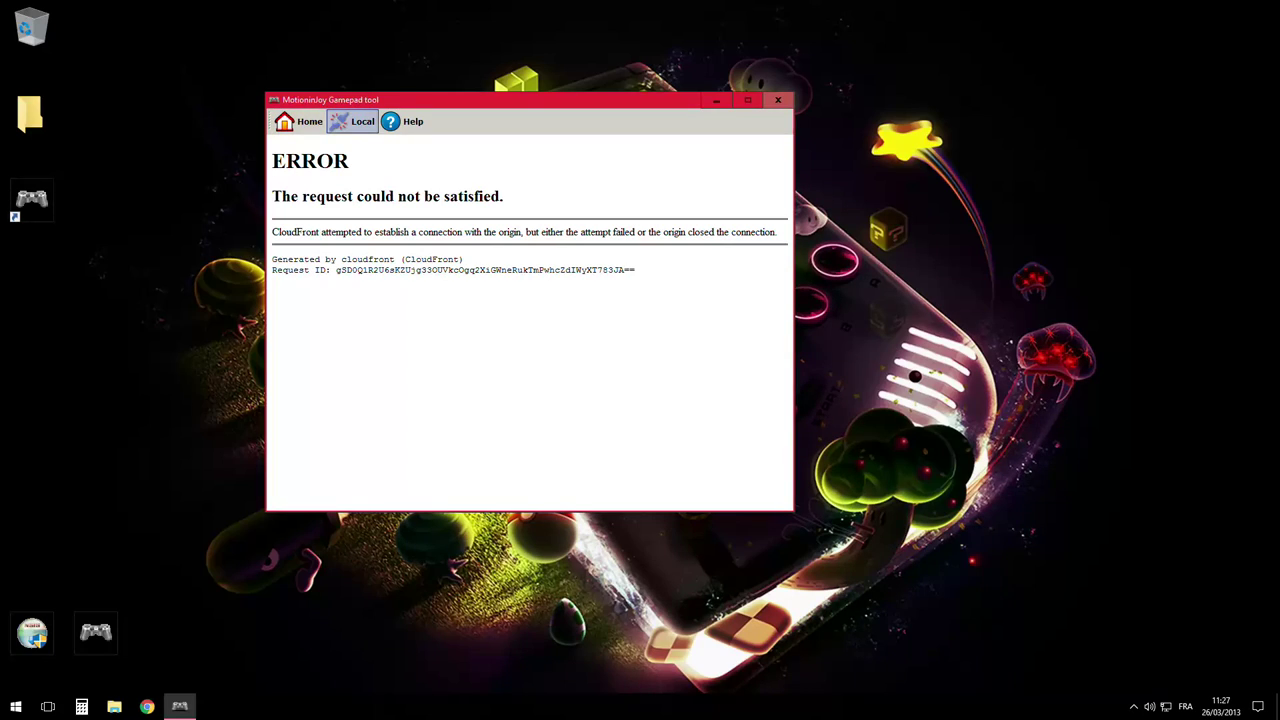
- Load the Local page of the MotioninJoy tool and examine its connected controller list and general Options
left_click(355, 121)
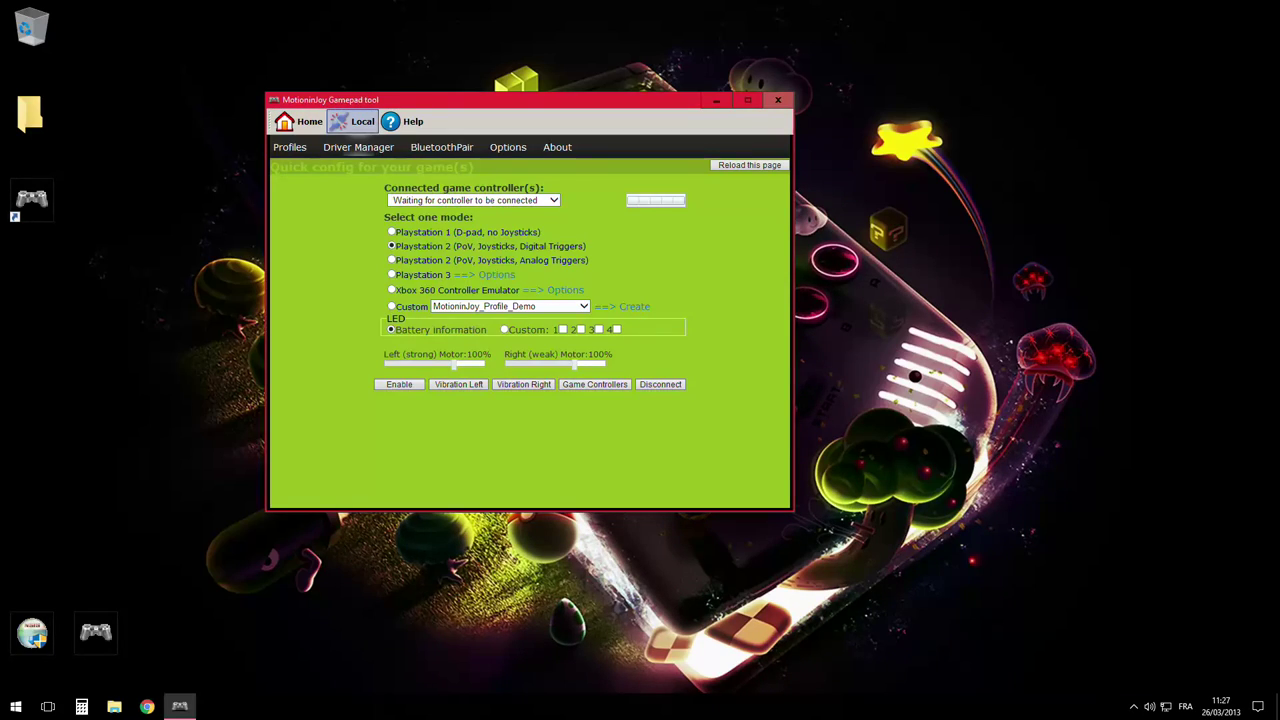
left_click(554, 200)
left_click(473, 200)
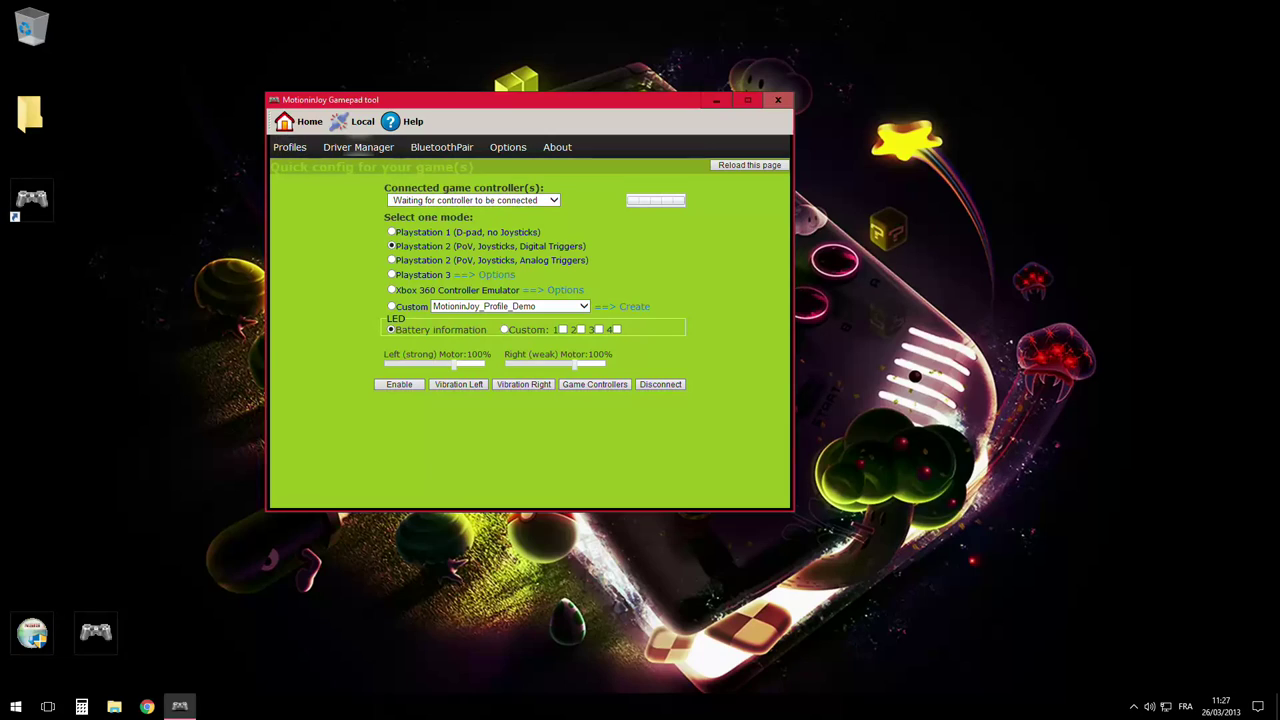
left_click(507, 146)
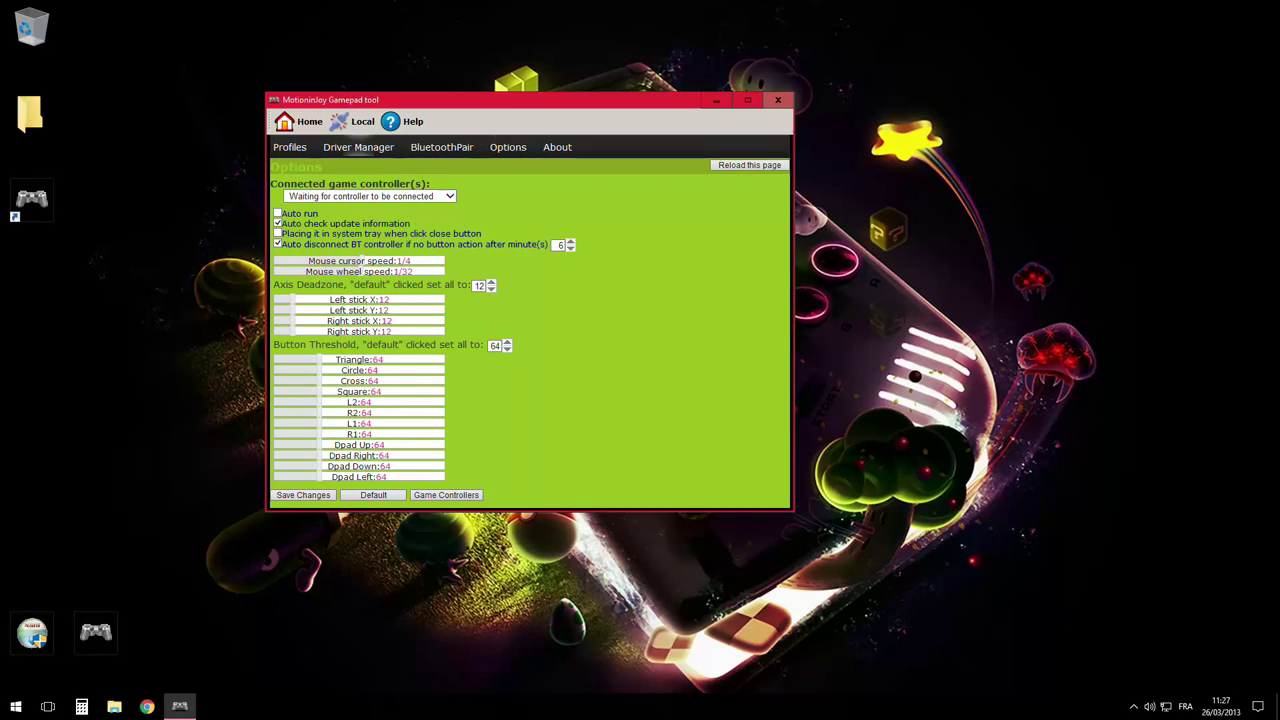
- Load the MotioninJoy driver for the controller on Port_#0008.Hub_#0001 and approve the Shenzhen Saikeware device software installation
left_click(358, 146)
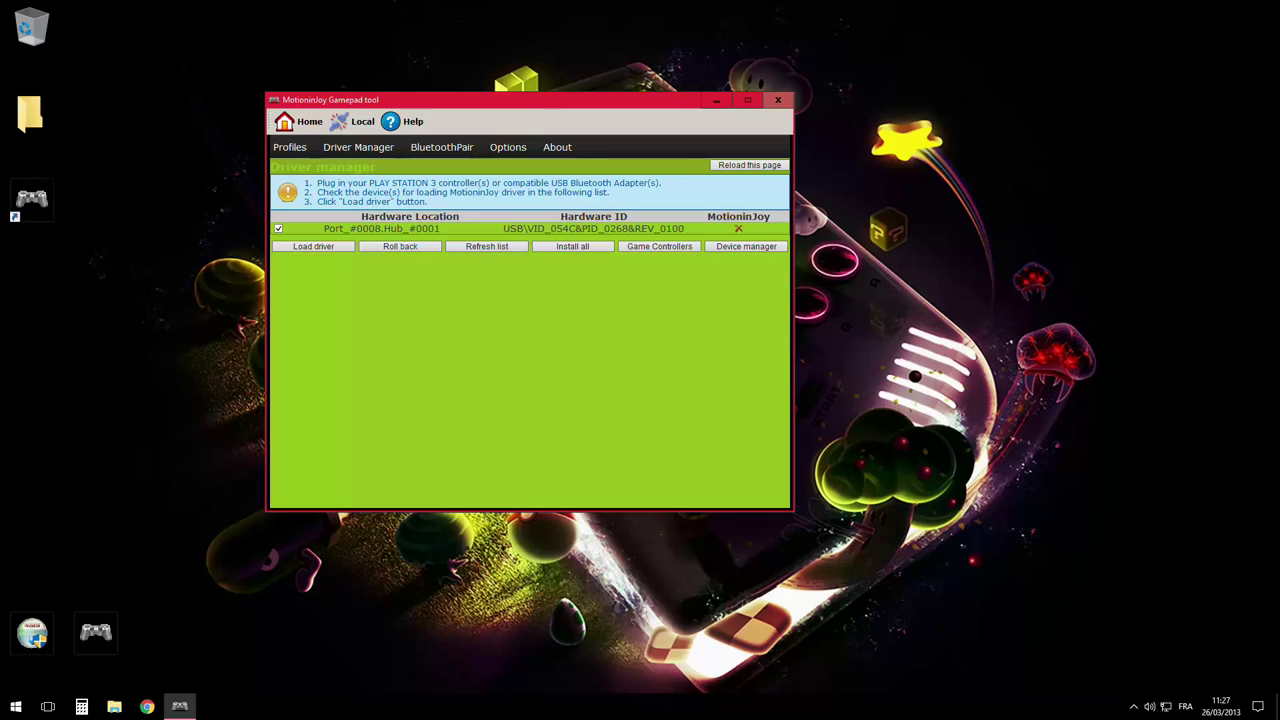
left_click(313, 246)
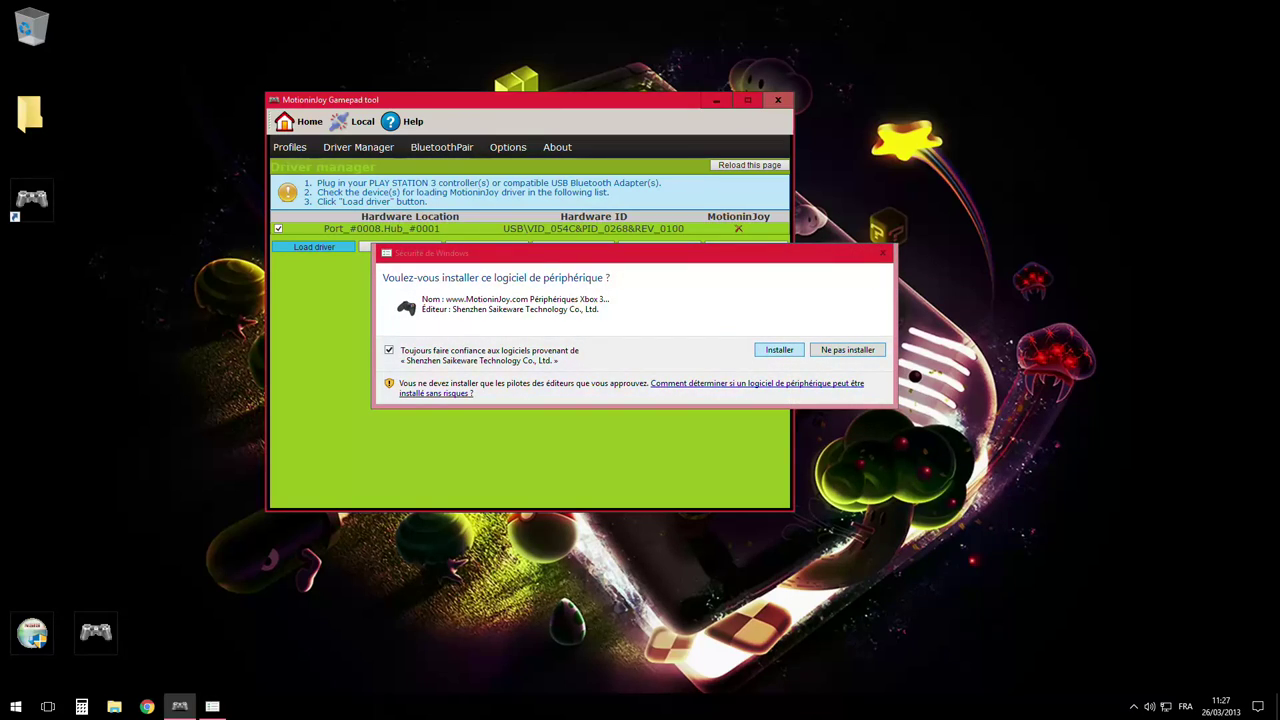
left_click(779, 349)
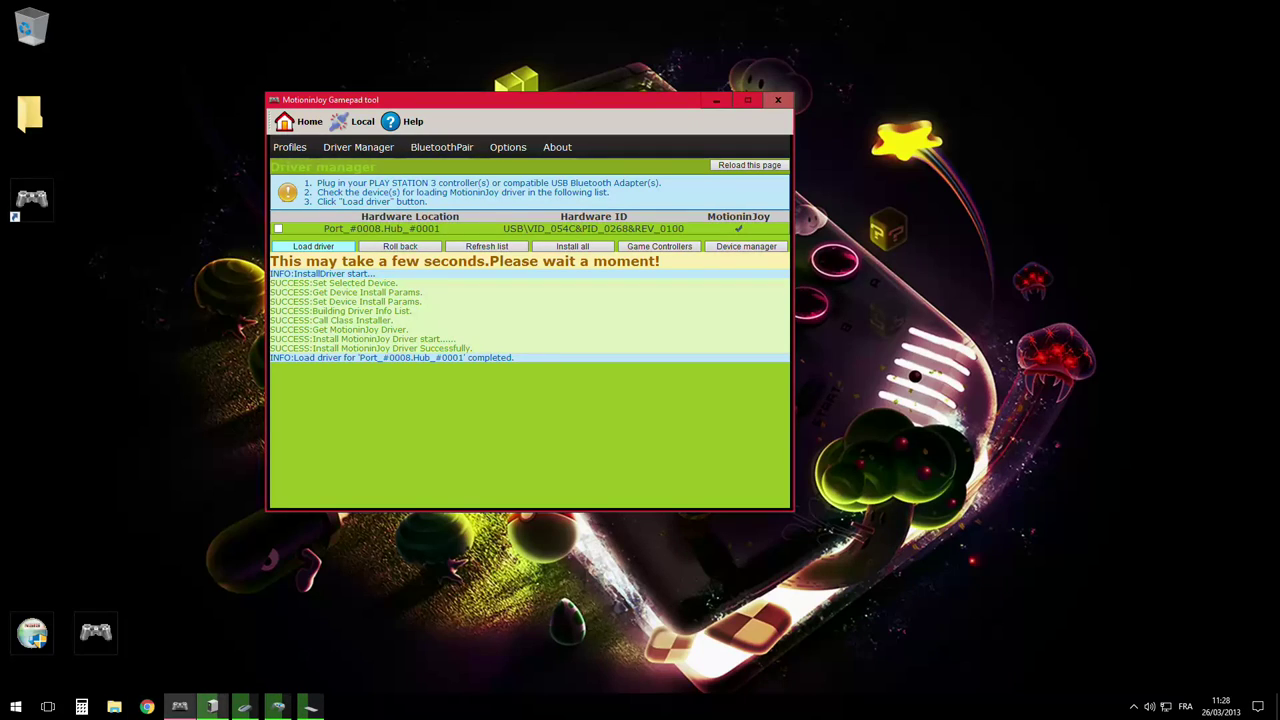
mouse_move(245, 707)
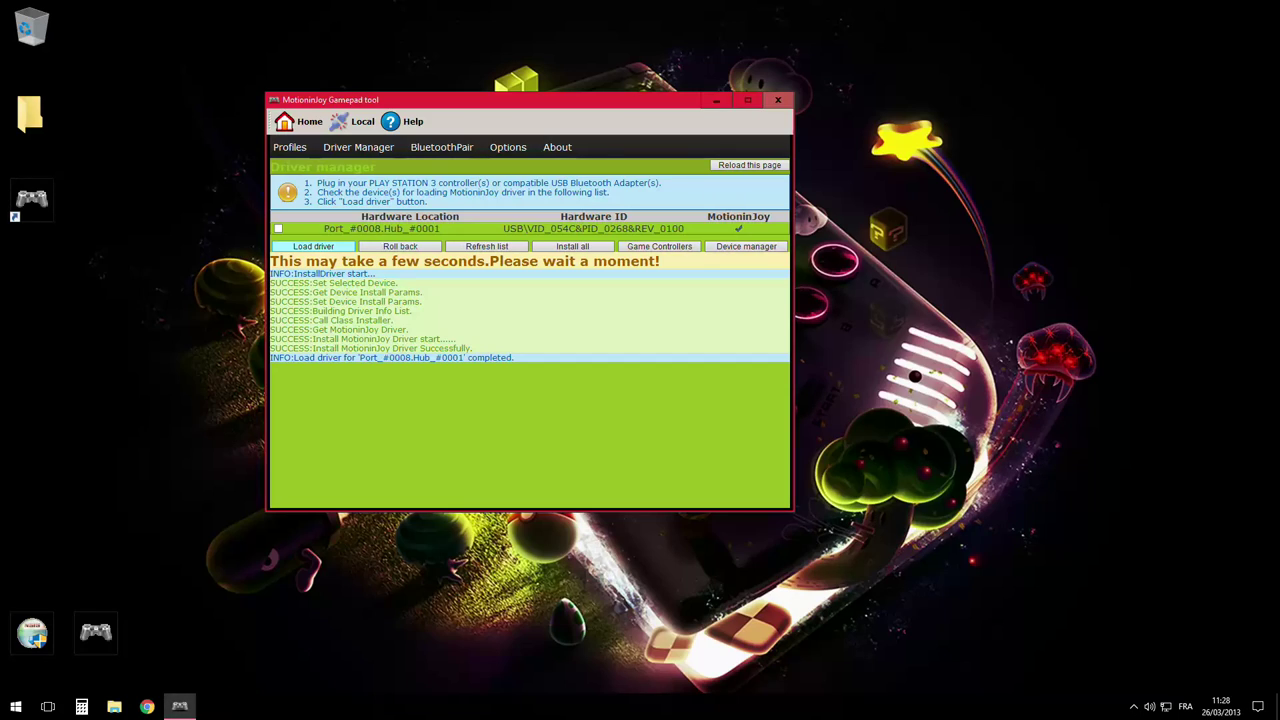
- Check the controller on Port_#0008.Hub_#0001 in the driver list and run the Install all operation
left_click(381, 228)
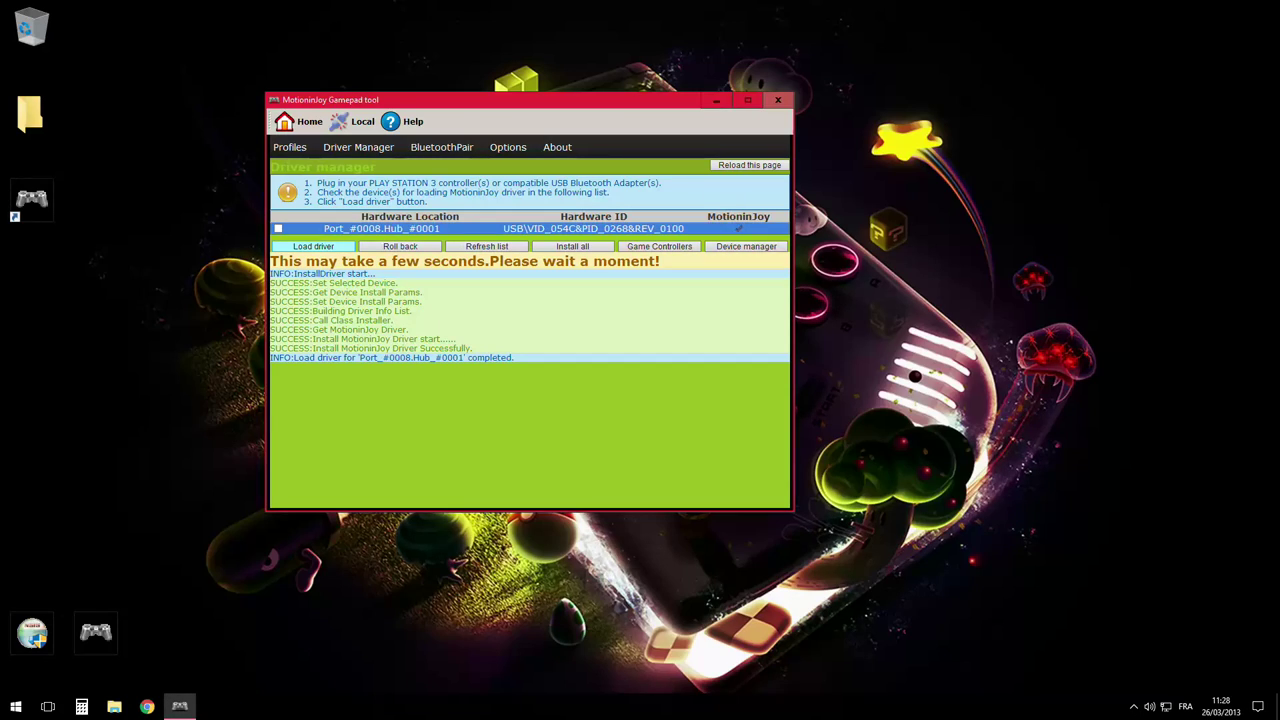
left_click(278, 228)
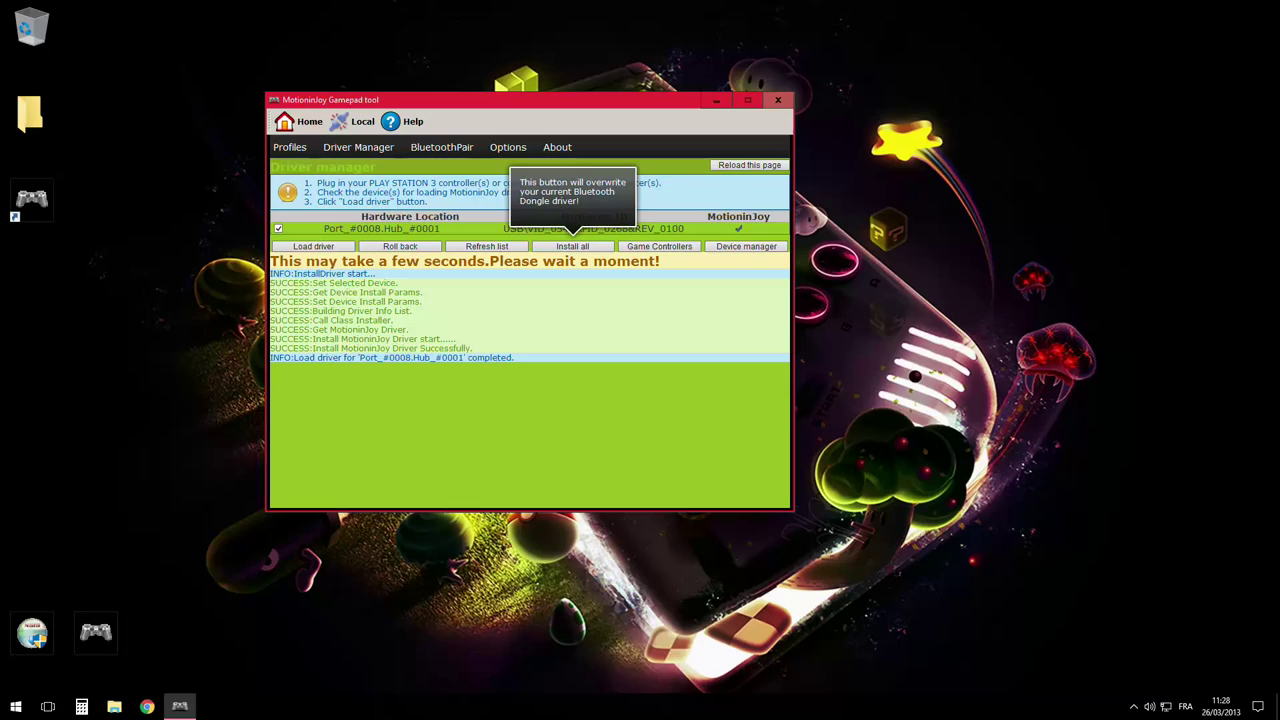
left_click(572, 246)
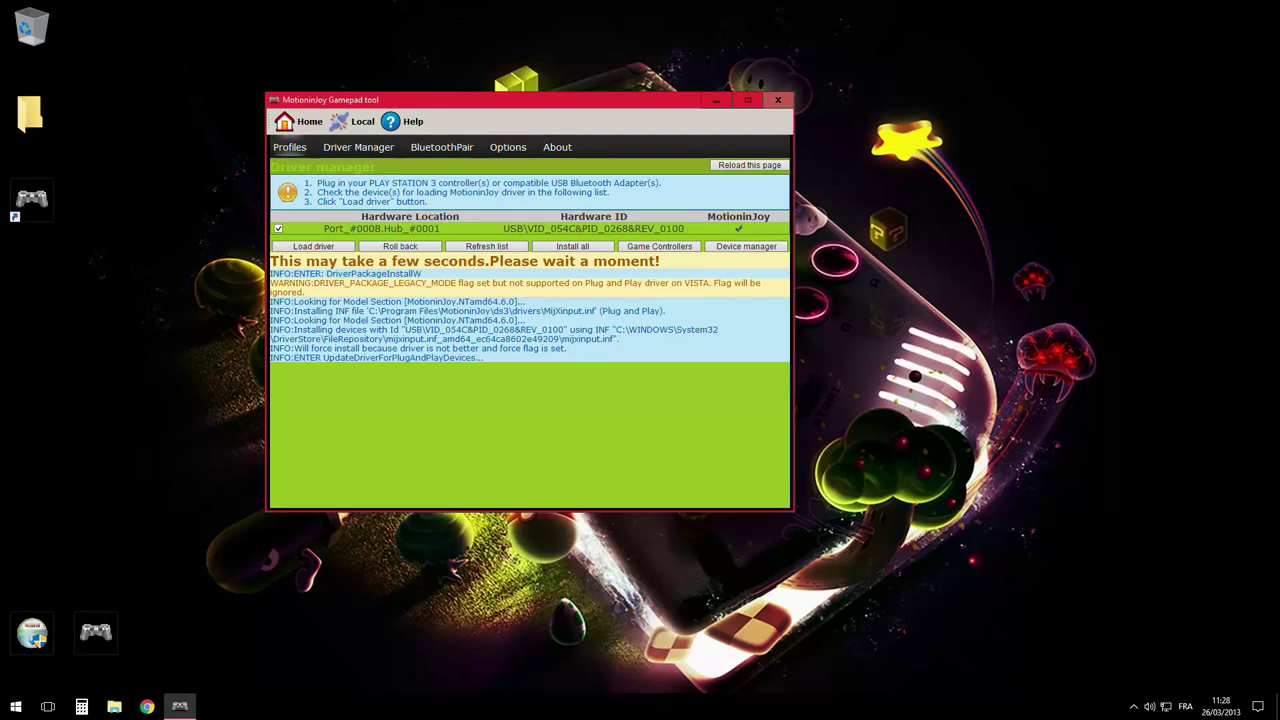
- Set the LED mode of the Dualshock 3 / Sixaxis (USB) controller to Custom in the profile settings
left_click(289, 147)
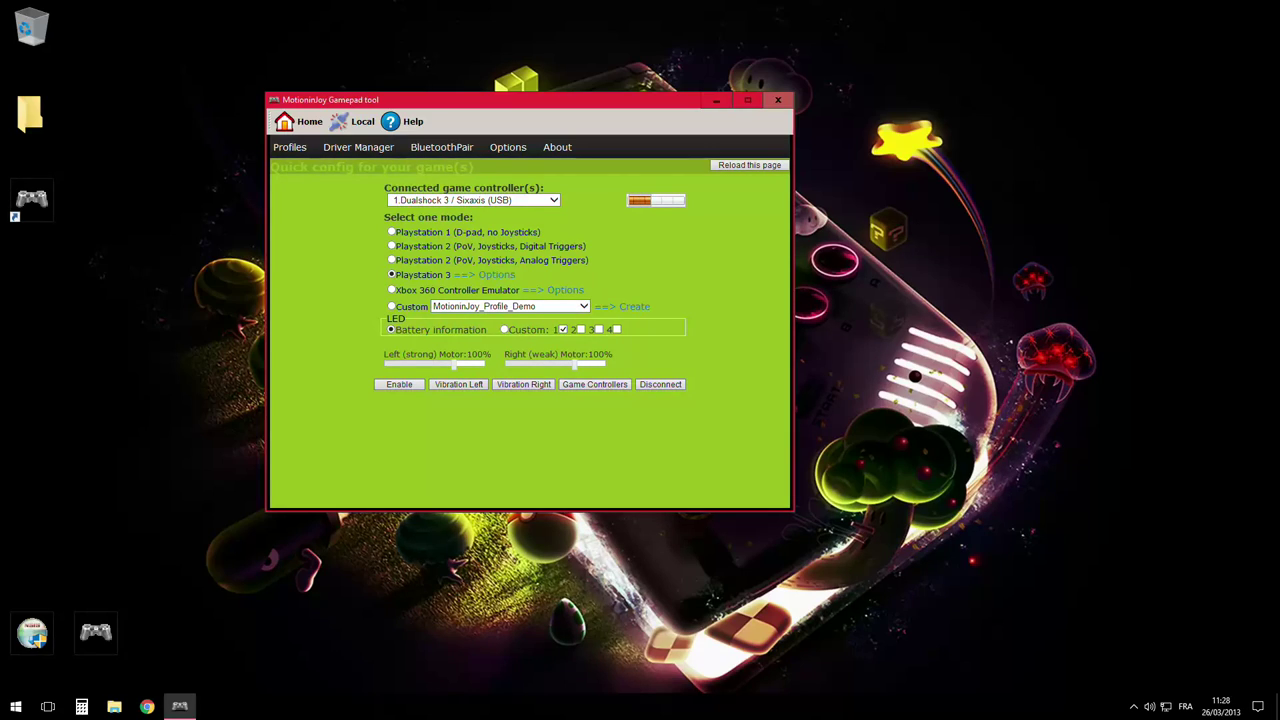
left_click(504, 329)
left_click(553, 200)
- Examine the custom profile choices, the button mapping page and the driver list, and return to the quick configuration
left_click(391, 306)
left_click(584, 306)
left_click(622, 306)
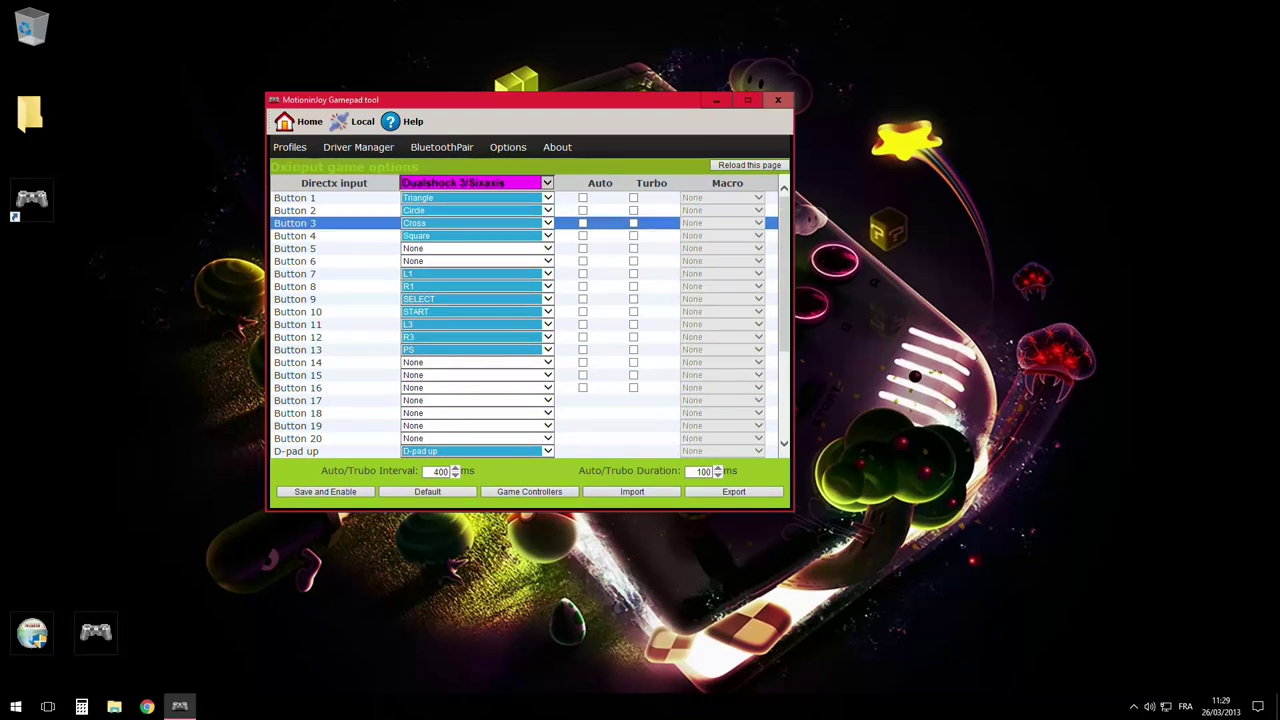
left_click(352, 146)
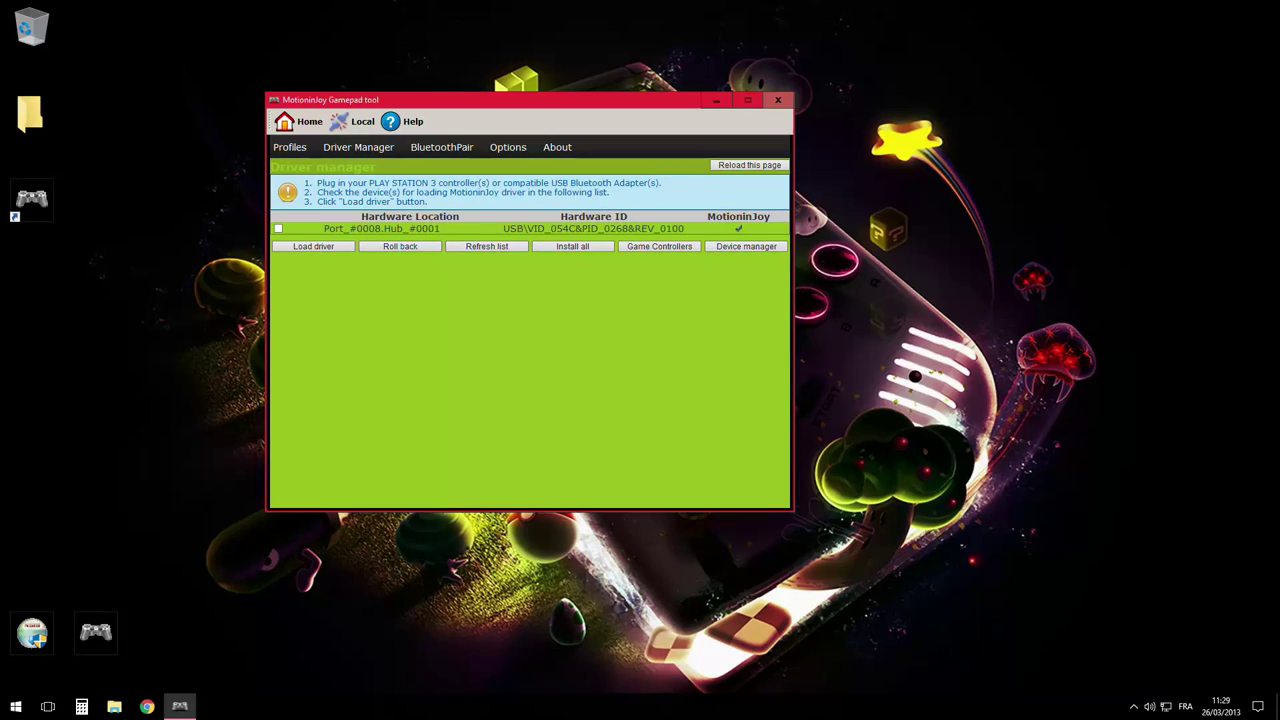
left_click(289, 147)
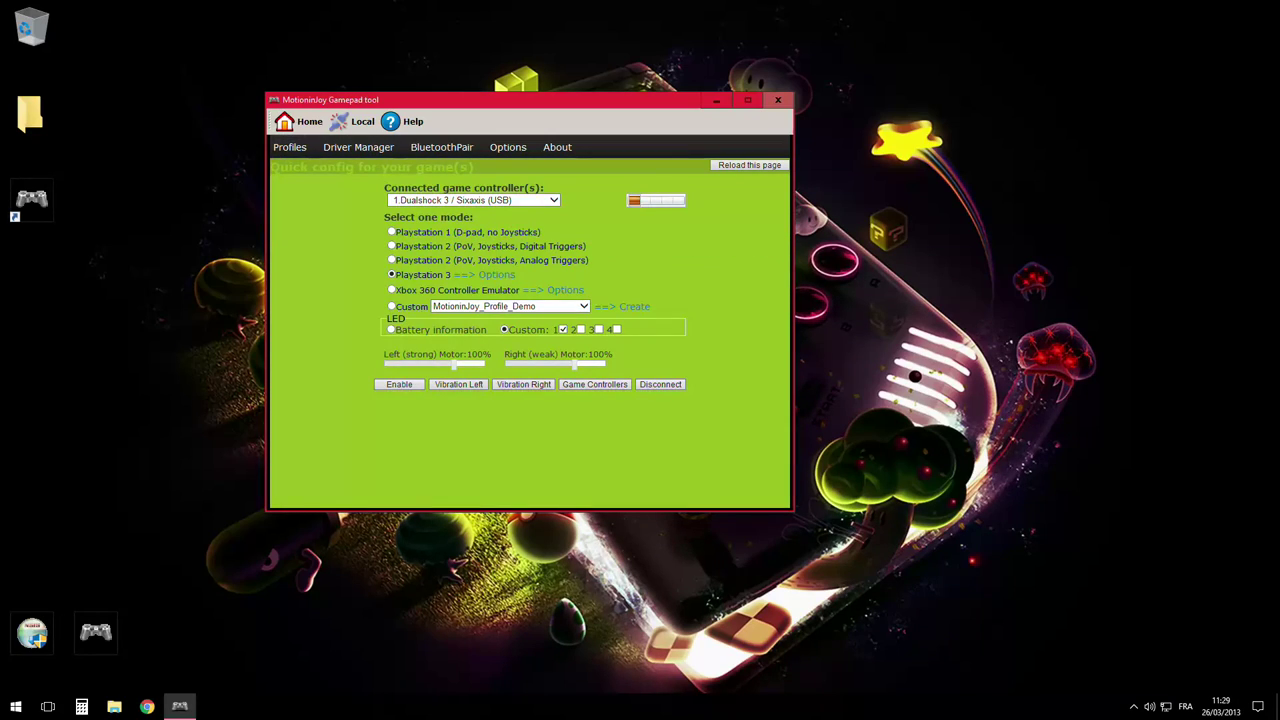